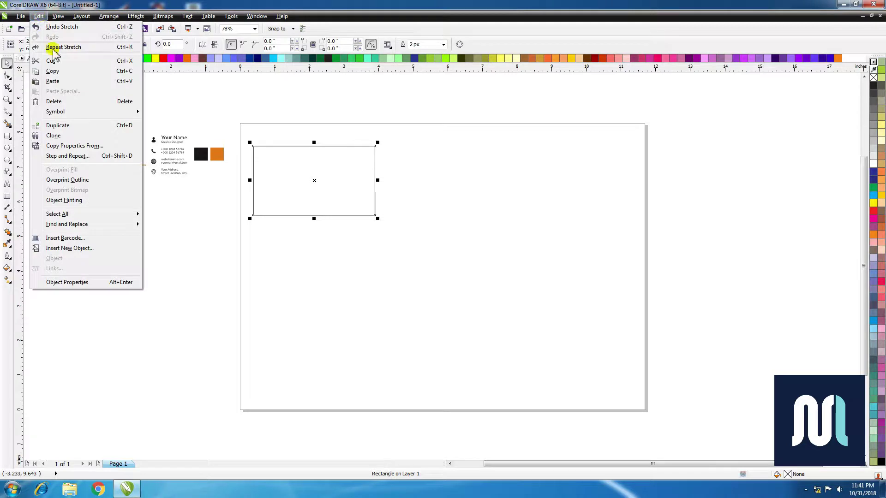
Duplicate the card rectangle in place by copy and paste, and set the copy's width to 1.75 inches.
{"action": "left_click", "coordinate": [66, 73]}
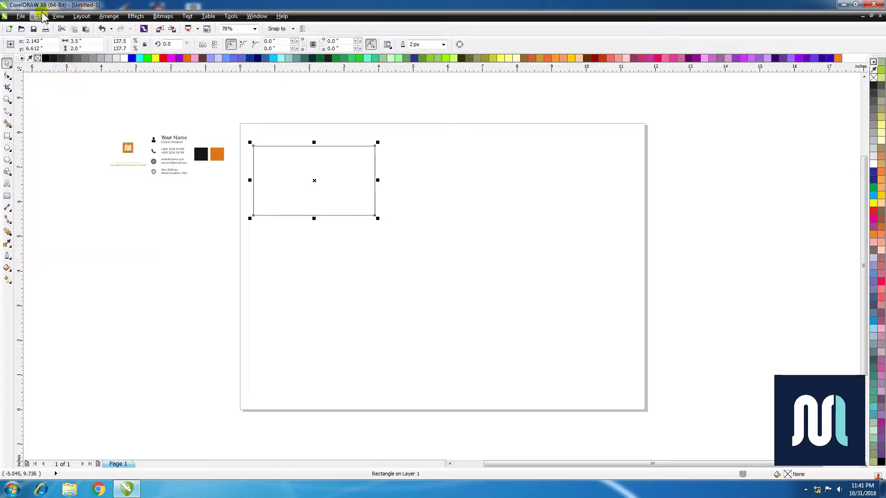
{"action": "left_click", "coordinate": [39, 16]}
{"action": "left_click", "coordinate": [53, 81]}
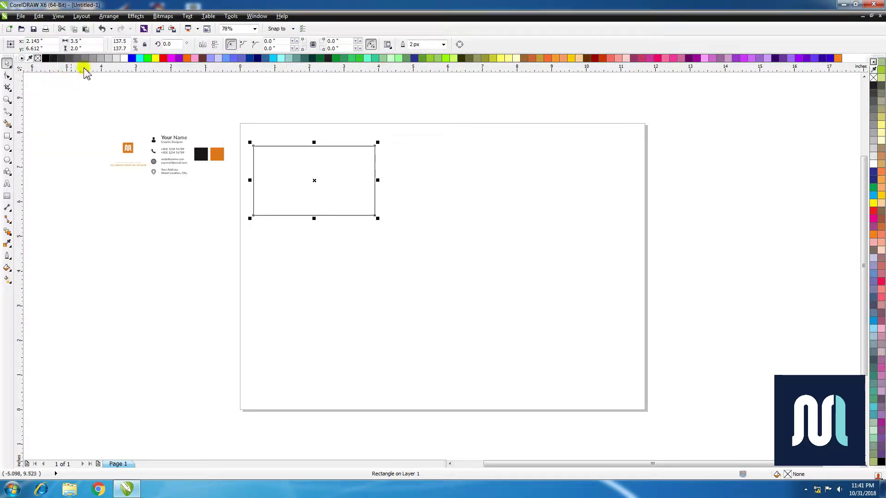
{"action": "left_click", "coordinate": [89, 41]}
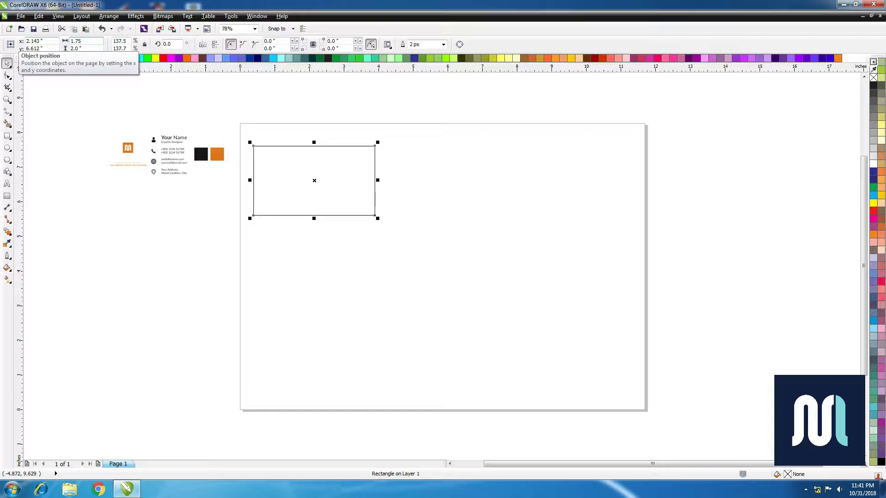
{"action": "key", "text": "Return"}
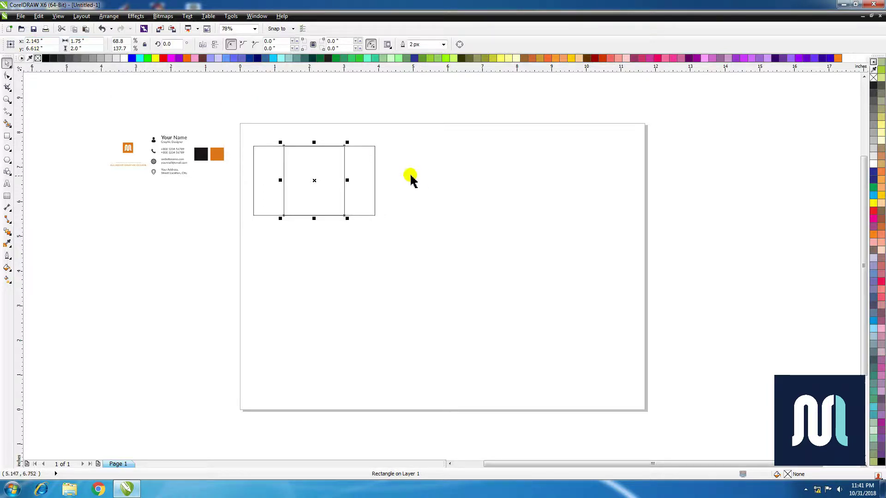
Align the half-width rectangle to the right edge of the full card rectangle.
{"action": "left_click", "coordinate": [374, 159], "text": "shift"}
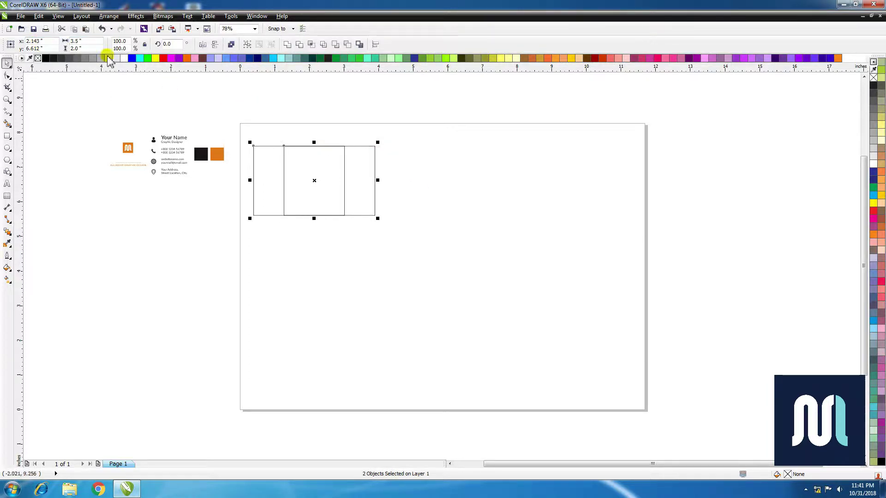
{"action": "left_click", "coordinate": [109, 16]}
{"action": "mouse_move", "coordinate": [142, 52]}
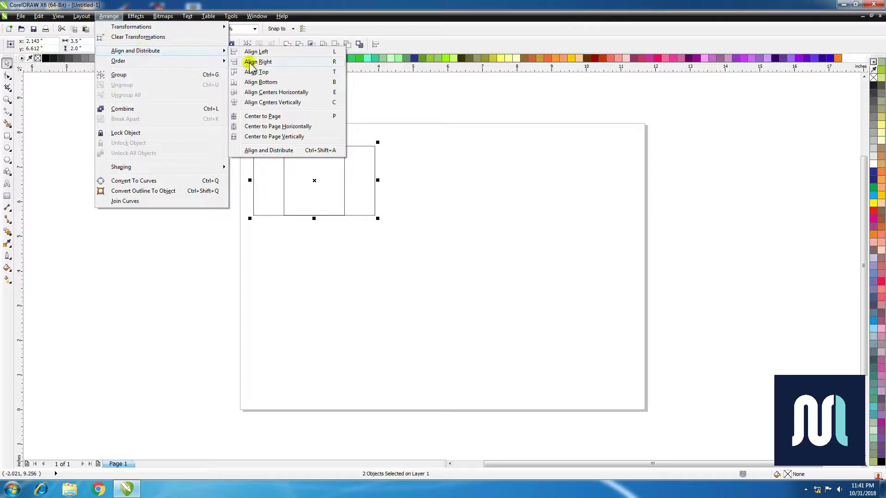
{"action": "left_click", "coordinate": [318, 62]}
{"action": "left_click", "coordinate": [299, 121]}
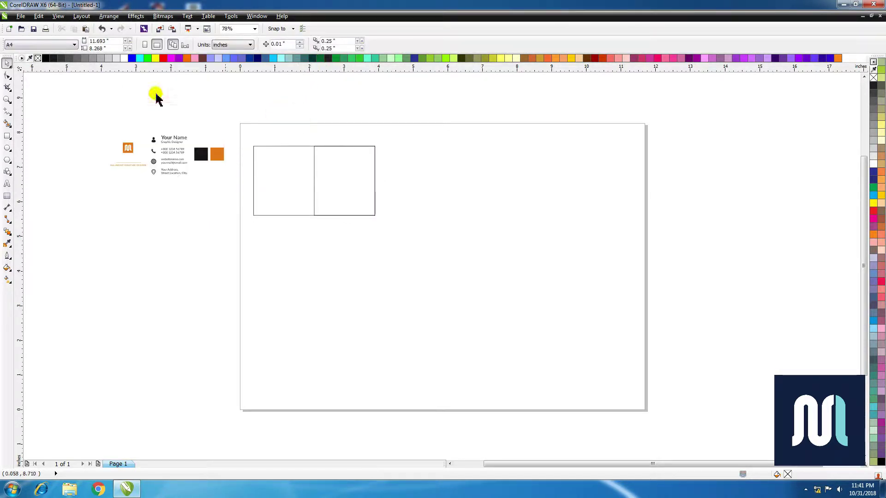
Paste another copy of the card rectangle and resize it to 3.25 by 1.75 inches as an inner margin frame.
{"action": "left_click", "coordinate": [39, 16]}
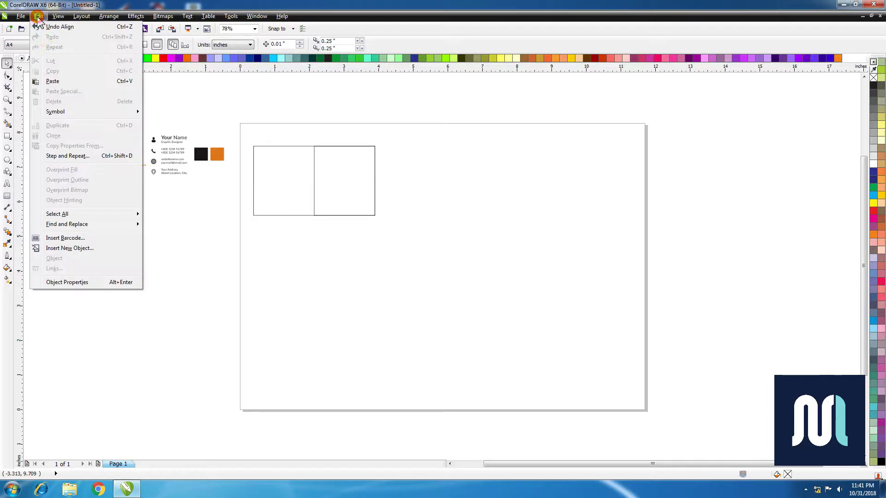
{"action": "left_click", "coordinate": [64, 81]}
{"action": "left_click", "coordinate": [92, 41]}
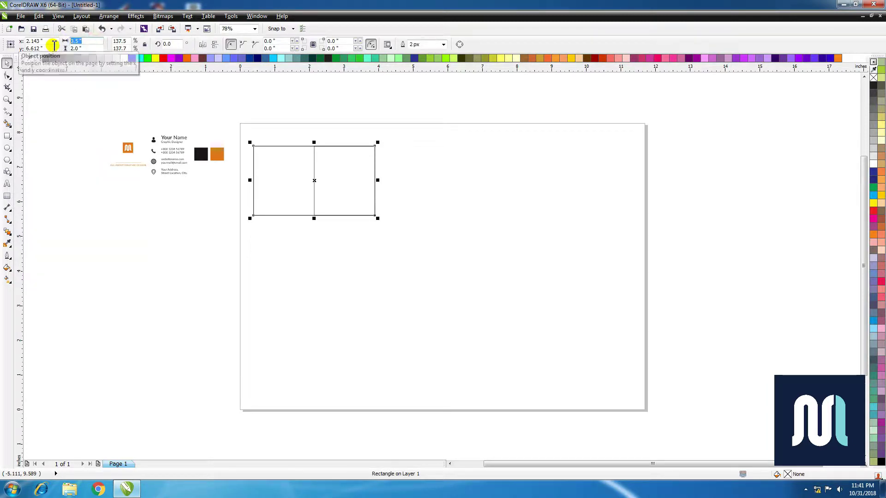
{"action": "type", "text": "3.2"}
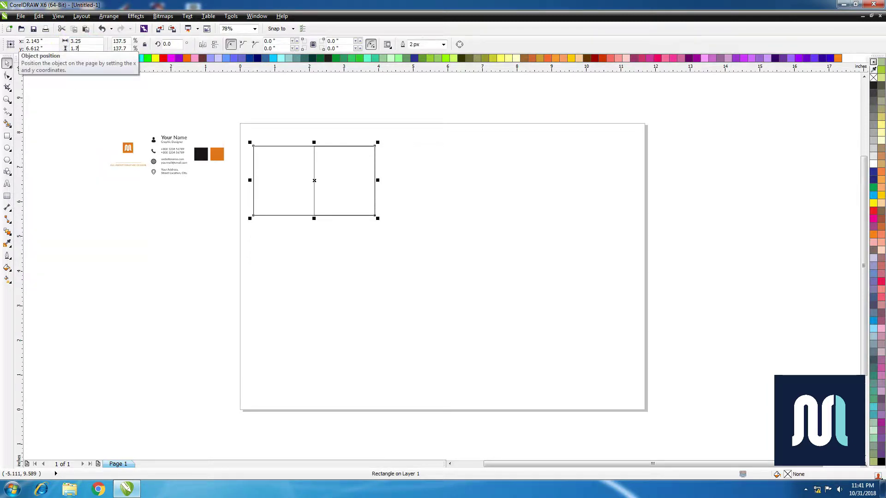
{"action": "key", "text": "Return"}
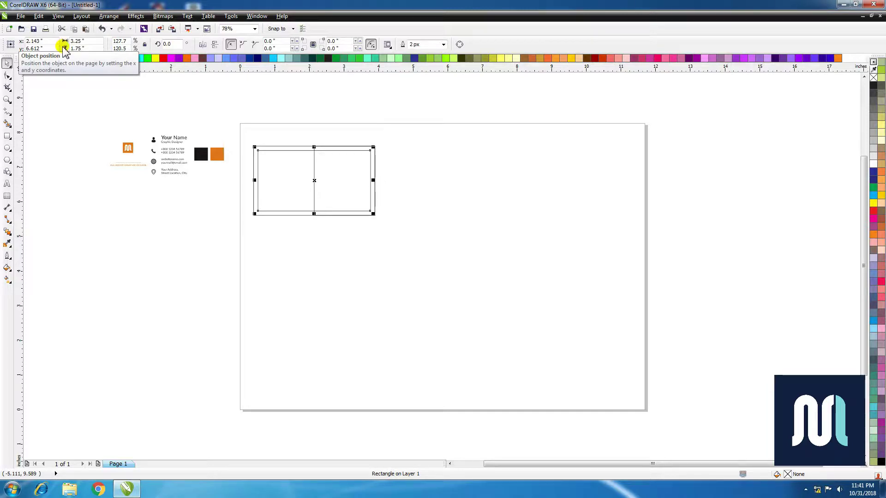
{"action": "left_click", "coordinate": [237, 131]}
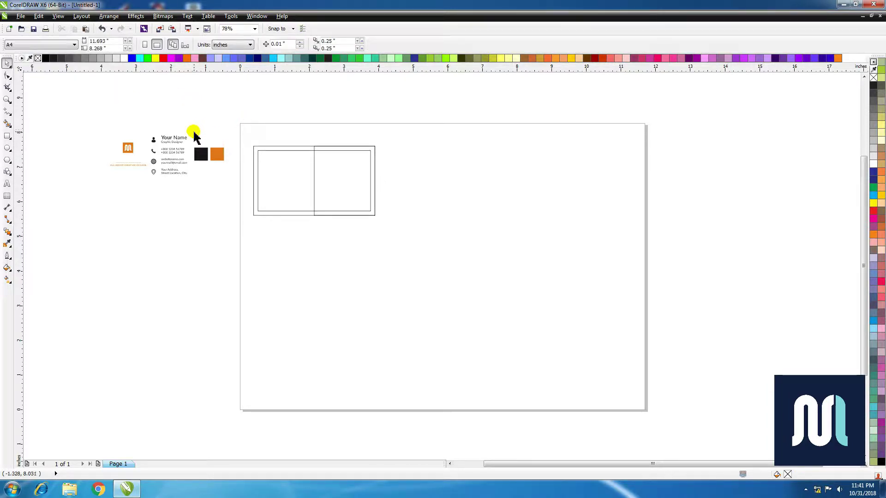
Place the black and orange swatches above the card, and move swatches and card rectangles together further down and right on the page.
{"action": "left_click_drag", "start_coordinate": [237, 135], "coordinate": [293, 134]}
{"action": "left_click_drag", "start_coordinate": [240, 115], "coordinate": [383, 223]}
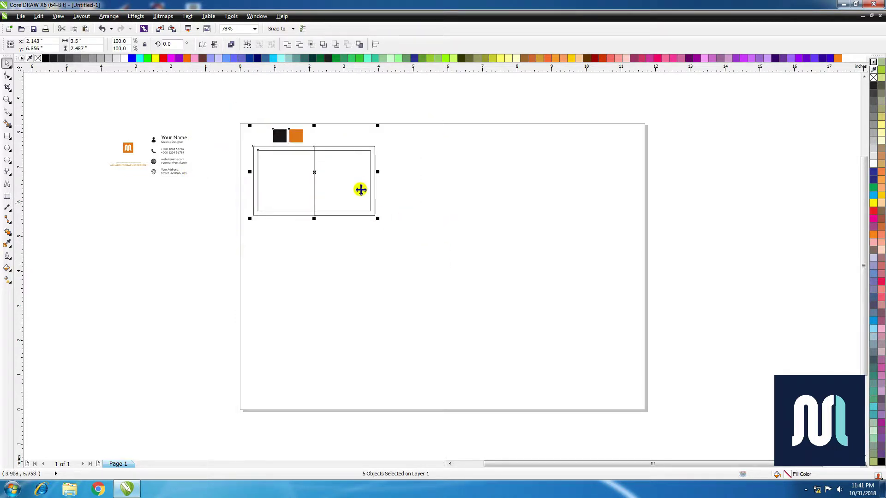
{"action": "left_click_drag", "start_coordinate": [360, 189], "coordinate": [379, 239]}
{"action": "left_click", "coordinate": [434, 209]}
Sample the orange swatch with the Color Eyedropper and fill the card's right half rectangle with it.
{"action": "key", "text": "z"}
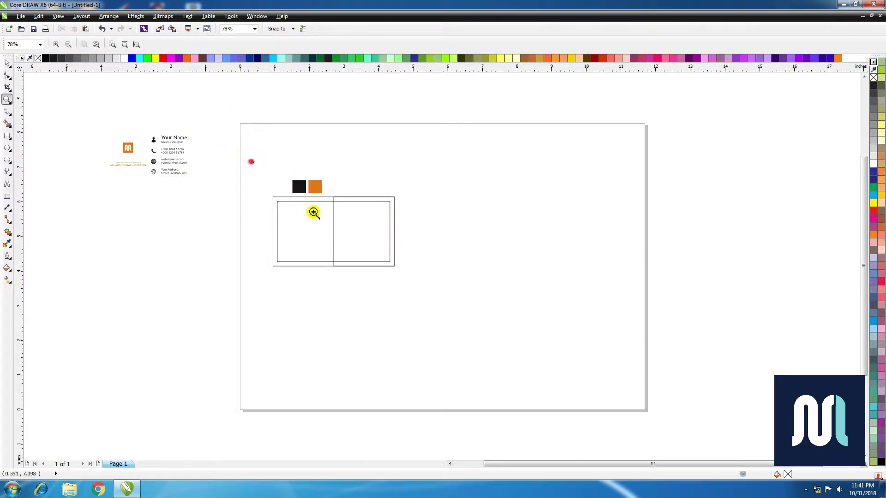
{"action": "left_click_drag", "start_coordinate": [251, 162], "coordinate": [425, 287]}
{"action": "key", "text": "space"}
{"action": "left_click", "coordinate": [437, 148]}
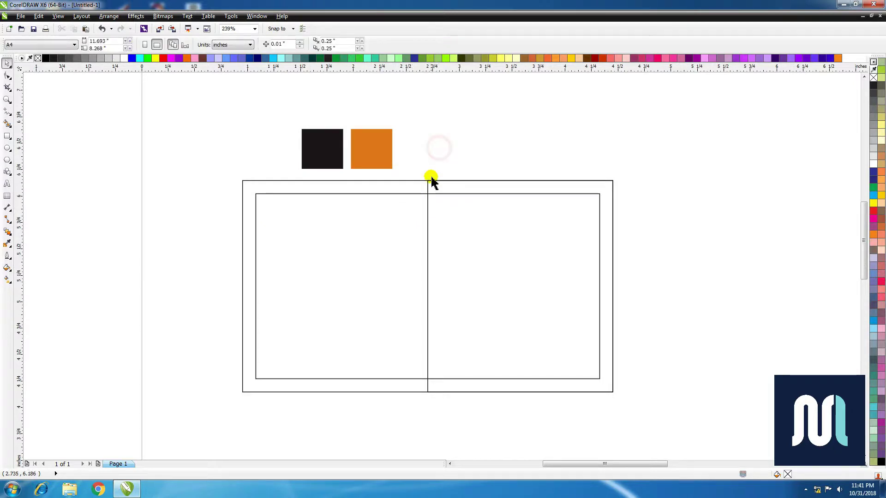
{"action": "left_click", "coordinate": [7, 243]}
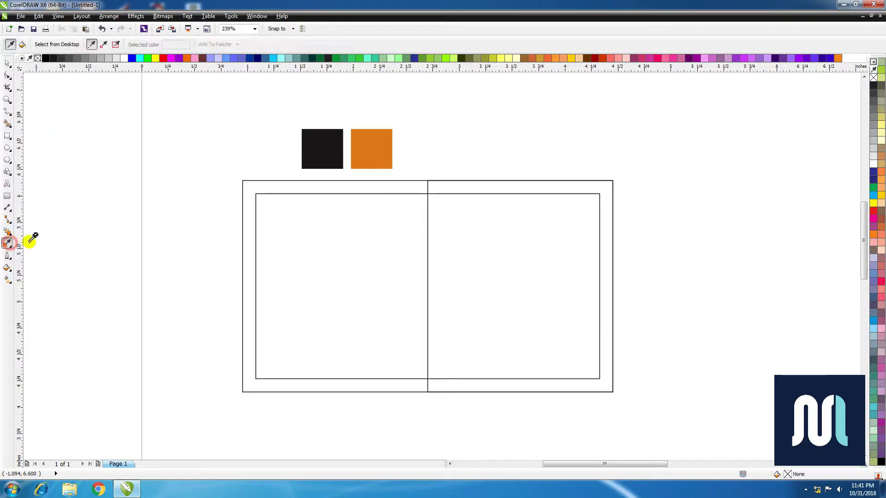
{"action": "left_click", "coordinate": [370, 138]}
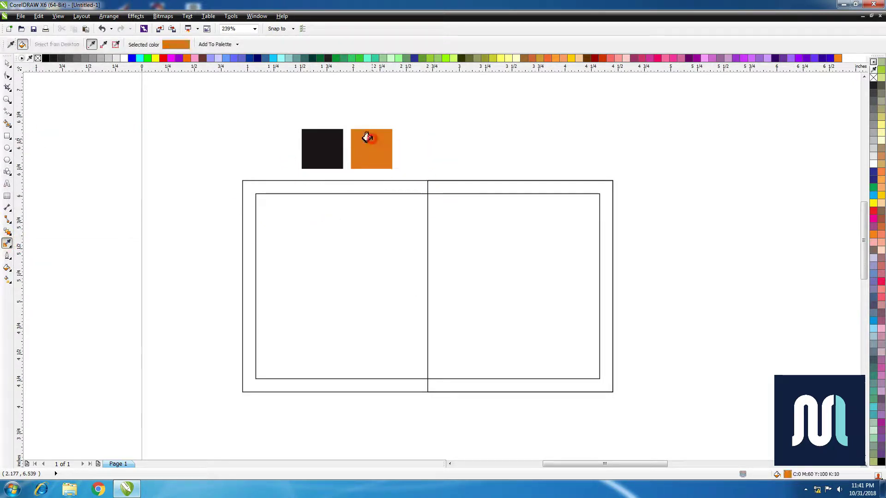
{"action": "left_click", "coordinate": [447, 184]}
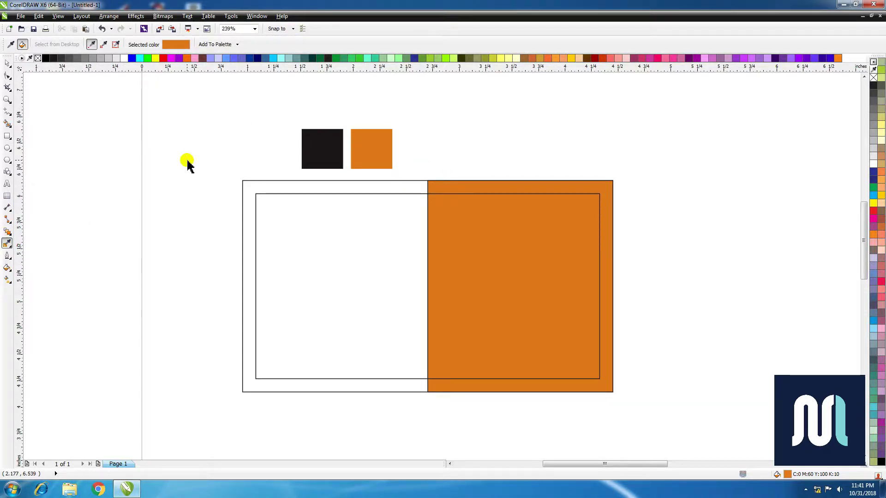
{"action": "key", "text": "space"}
Sample the black swatch with the Color Eyedropper and fill the full card rectangle with it.
{"action": "left_click", "coordinate": [7, 243]}
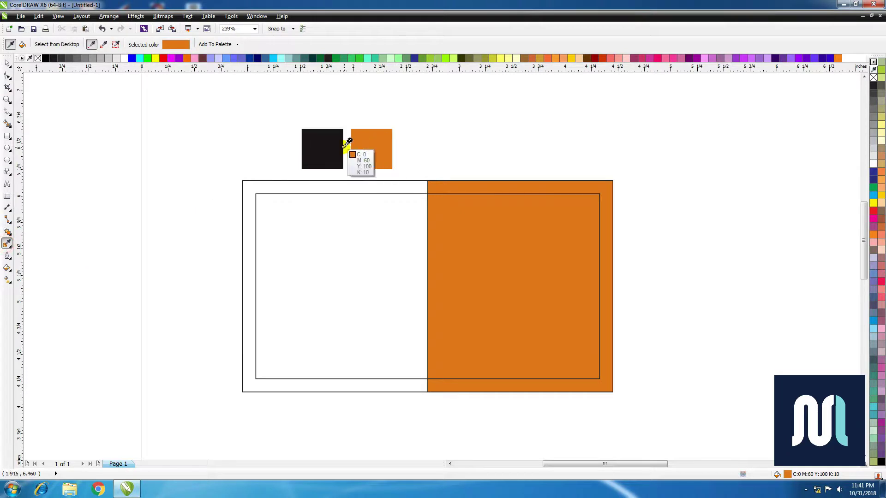
{"action": "left_click", "coordinate": [333, 145]}
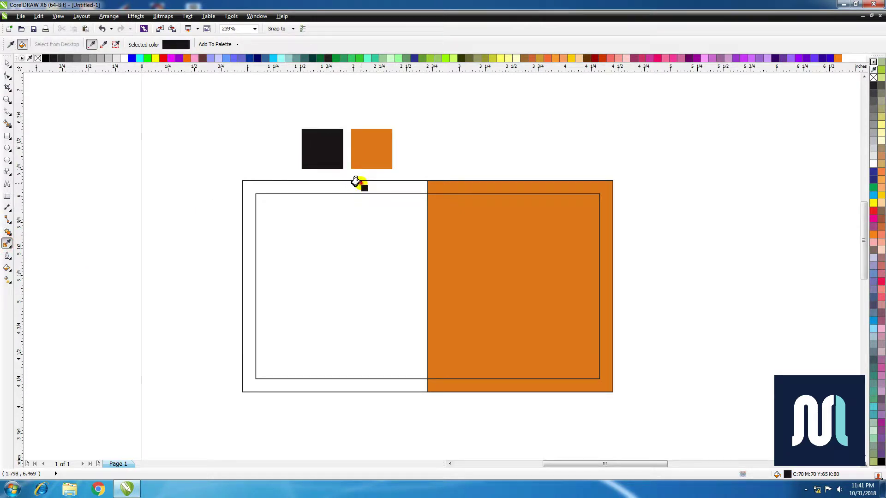
{"action": "left_click", "coordinate": [356, 182]}
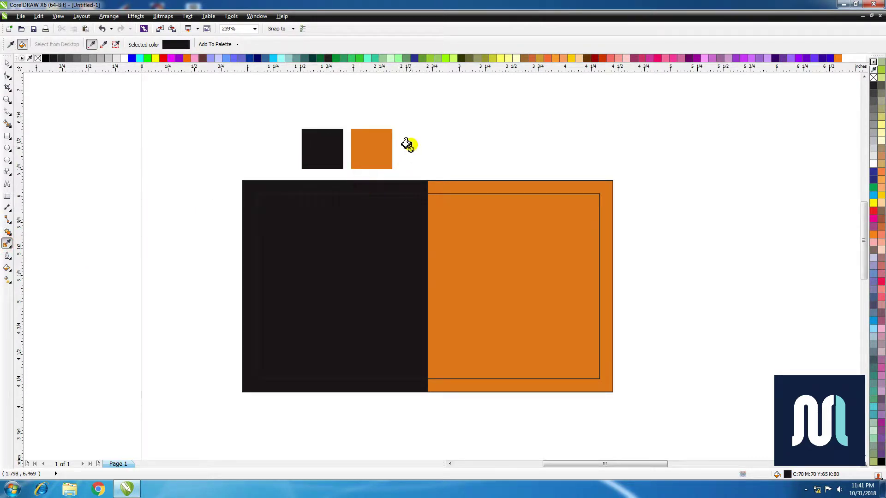
{"action": "left_click", "coordinate": [7, 62]}
{"action": "left_click", "coordinate": [437, 131]}
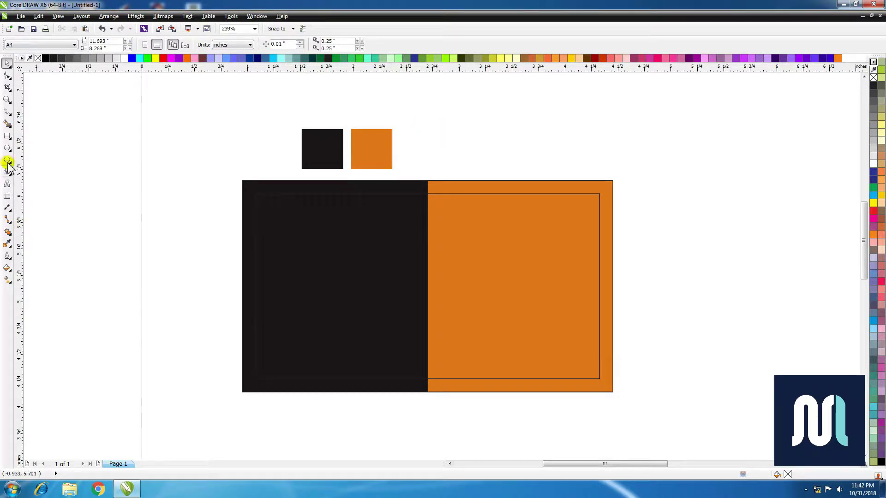
Check the Snap to Objects setting and draw a rectangle about 1.625 by 0.432 inches from the black-orange boundary to the margin frame's right edge.
{"action": "left_click", "coordinate": [7, 136]}
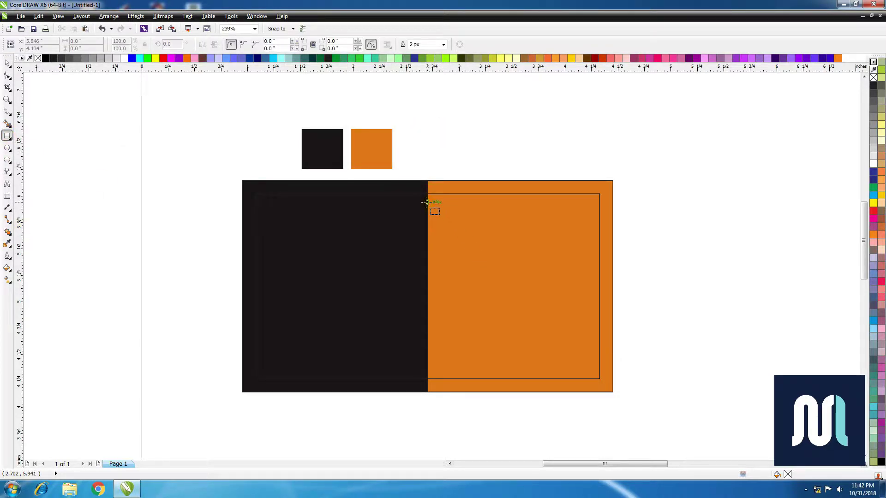
{"action": "left_click", "coordinate": [58, 17]}
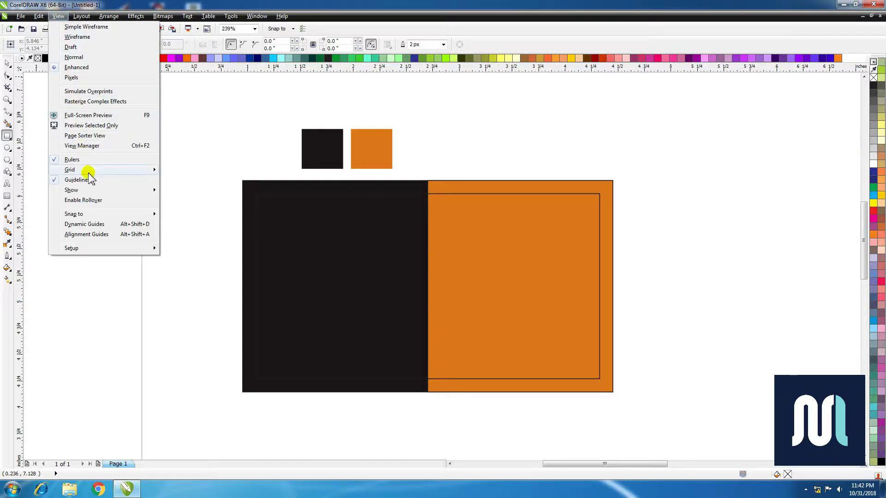
{"action": "mouse_move", "coordinate": [95, 215]}
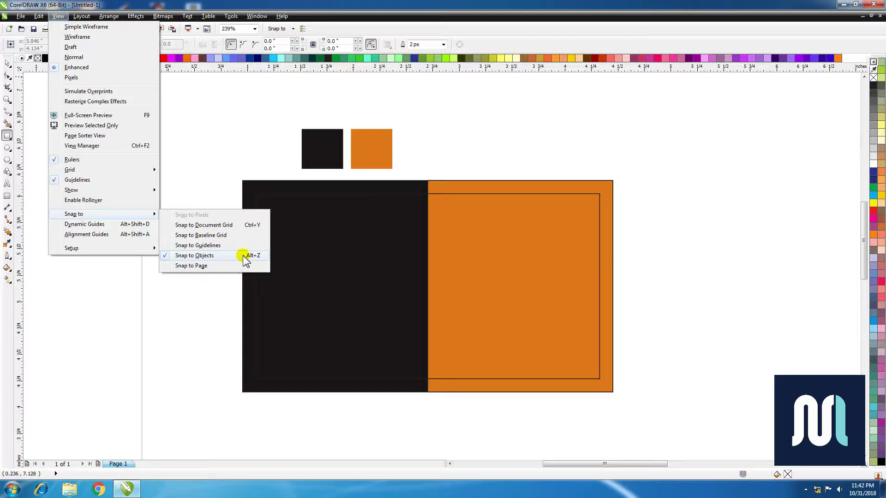
{"action": "left_click", "coordinate": [486, 158]}
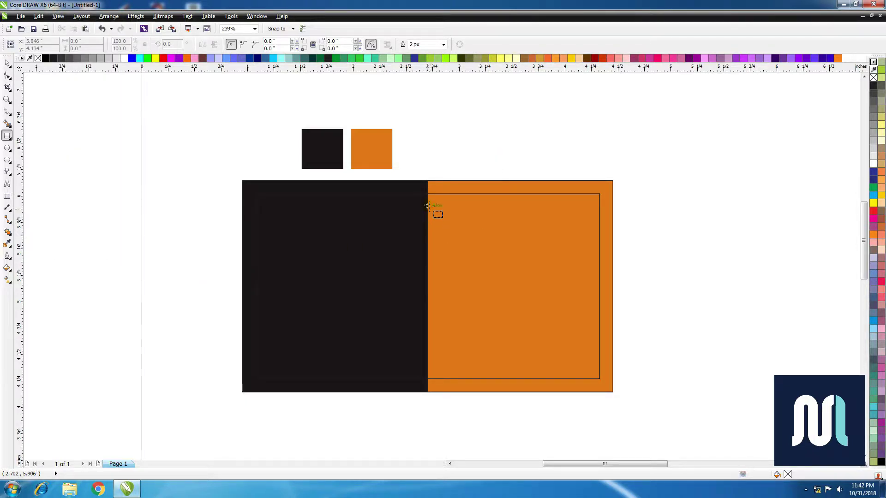
{"action": "left_click_drag", "start_coordinate": [428, 205], "coordinate": [512, 245]}
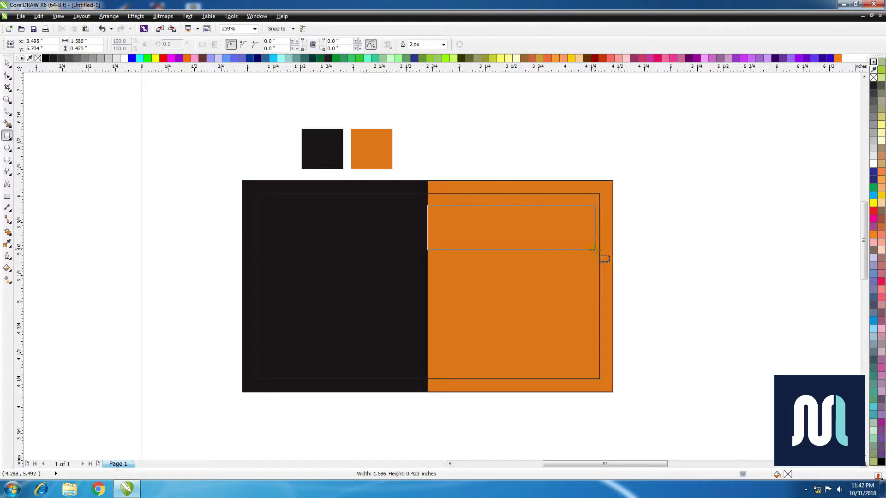
{"action": "left_click_drag", "start_coordinate": [598, 251], "coordinate": [599, 251]}
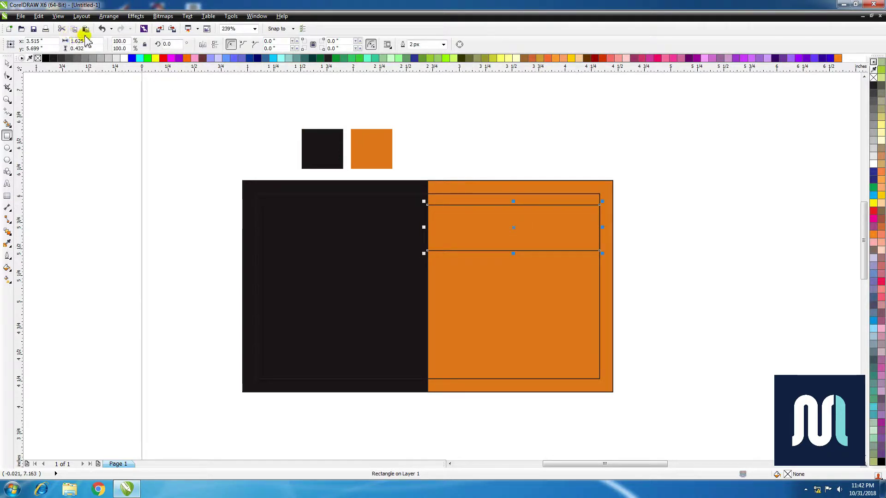
Resize the new rectangle on the orange half to 1.375 by 0.3 inches.
{"action": "left_click_drag", "start_coordinate": [88, 41], "coordinate": [50, 43]}
{"action": "type", "text": "1"}
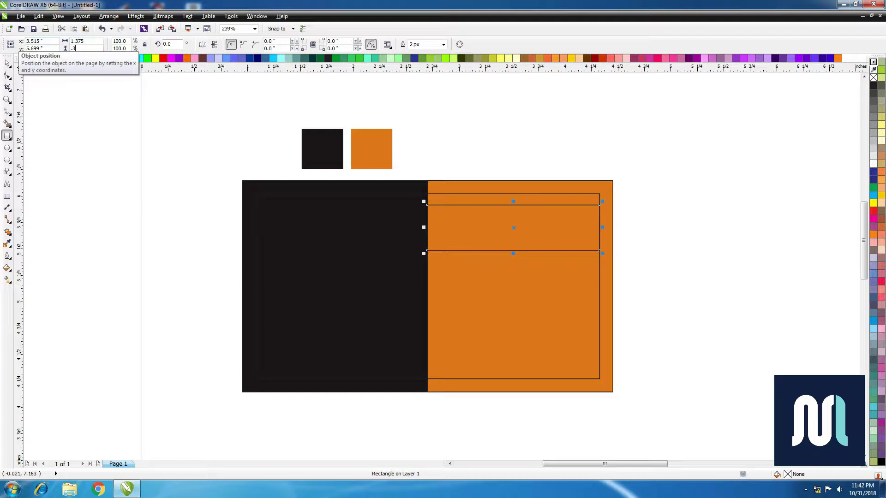
{"action": "key", "text": "Return"}
{"action": "double_click", "coordinate": [37, 40]}
{"action": "key", "text": "Return"}
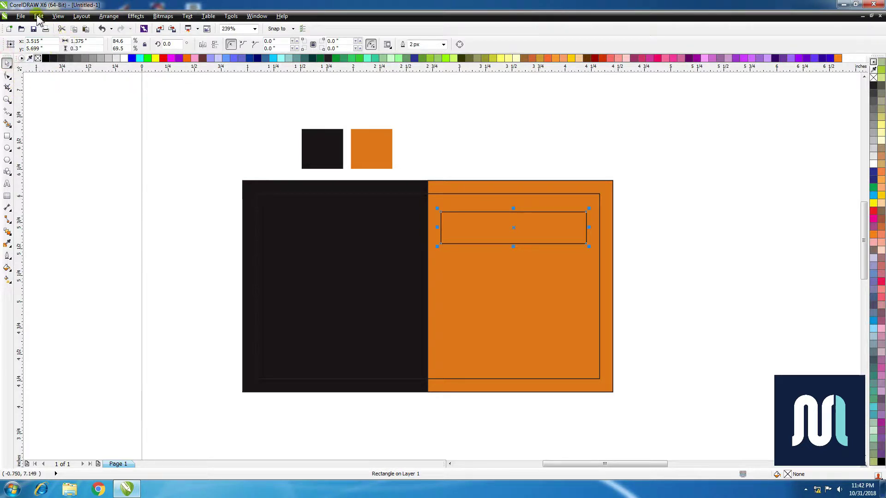
Copy and paste the small rectangle, set the copy's height to 0.25 inches and place it directly beneath the original.
{"action": "left_click", "coordinate": [40, 17]}
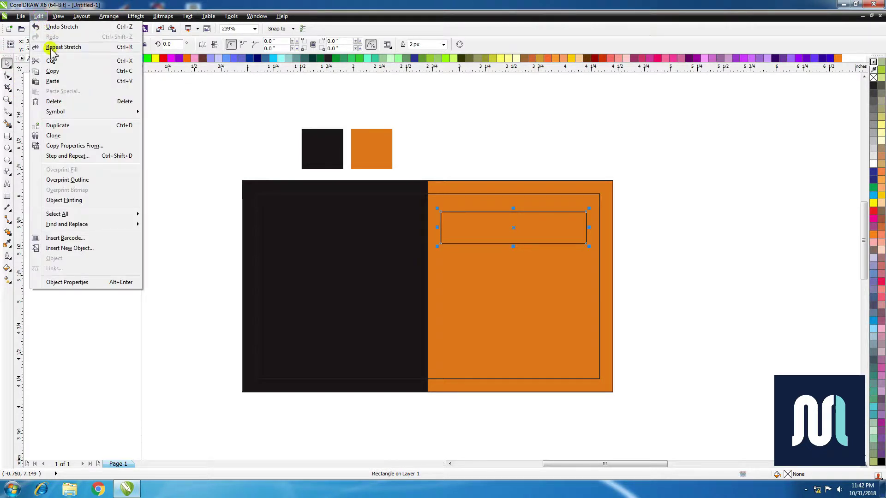
{"action": "left_click", "coordinate": [62, 74]}
{"action": "left_click", "coordinate": [39, 17]}
{"action": "left_click", "coordinate": [60, 80]}
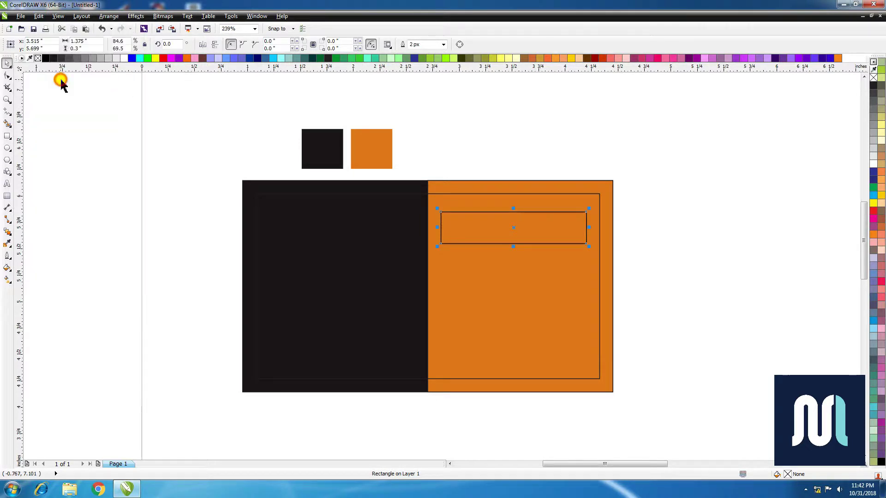
{"action": "type", "text": ".25"}
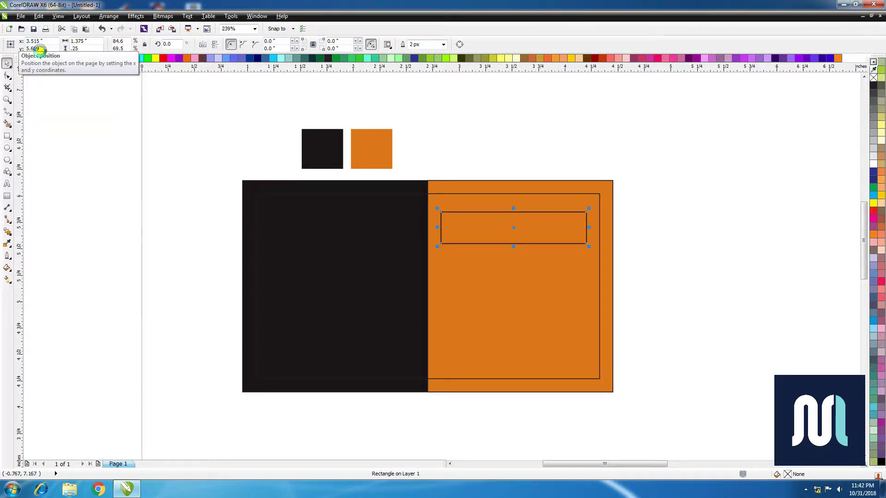
{"action": "key", "text": "Return"}
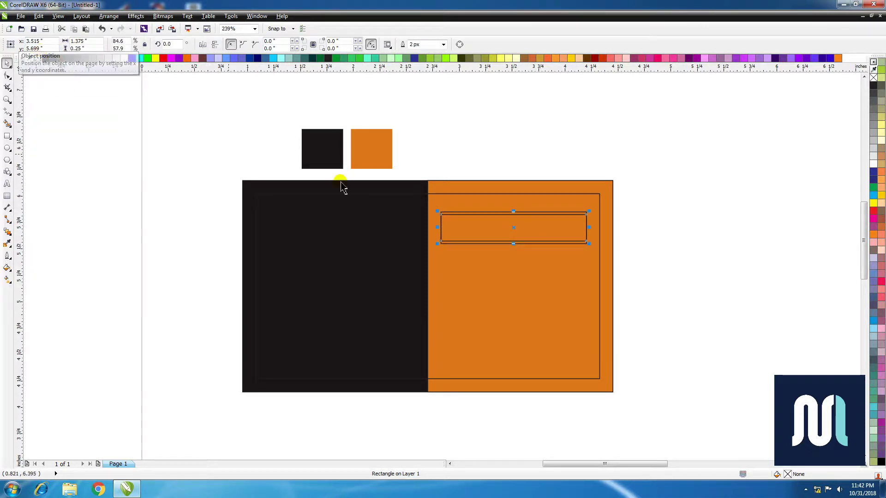
{"action": "left_click_drag", "start_coordinate": [471, 216], "coordinate": [462, 244]}
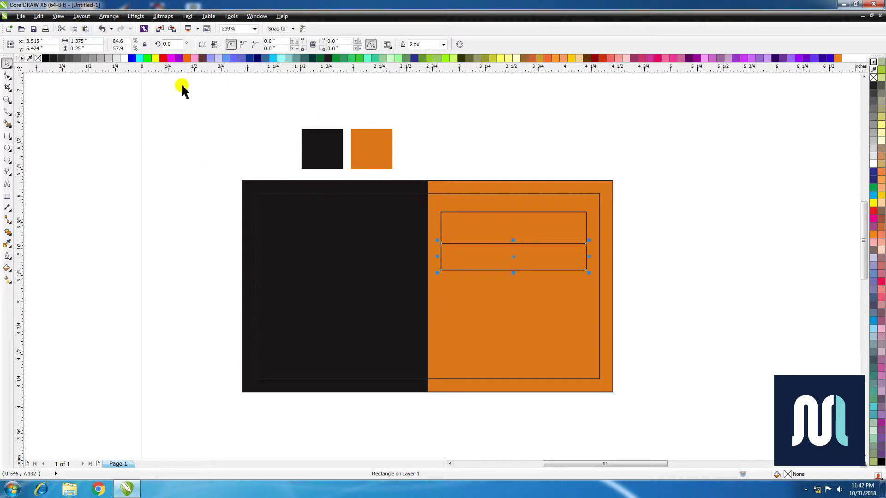
Duplicate the 0.25-inch-high rectangle twice, stacking each copy directly beneath the previous one on the orange half.
{"action": "left_click_drag", "start_coordinate": [459, 243], "coordinate": [464, 272]}
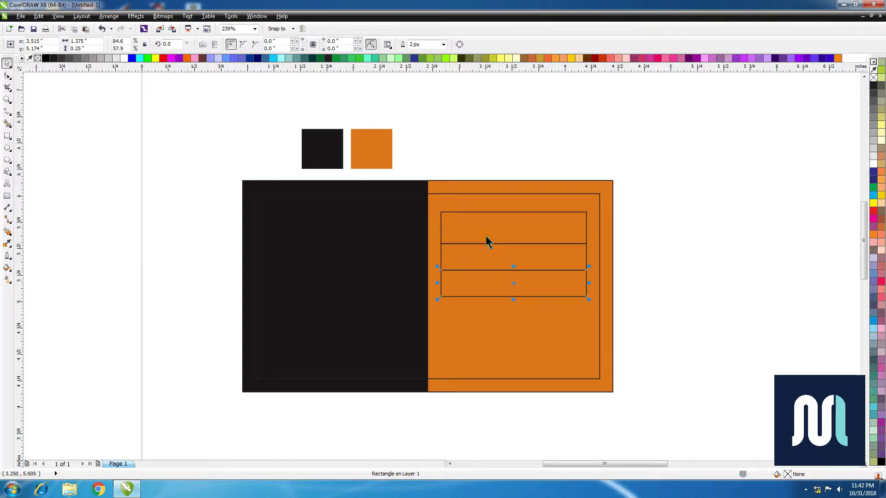
{"action": "key", "text": "ctrl+r"}
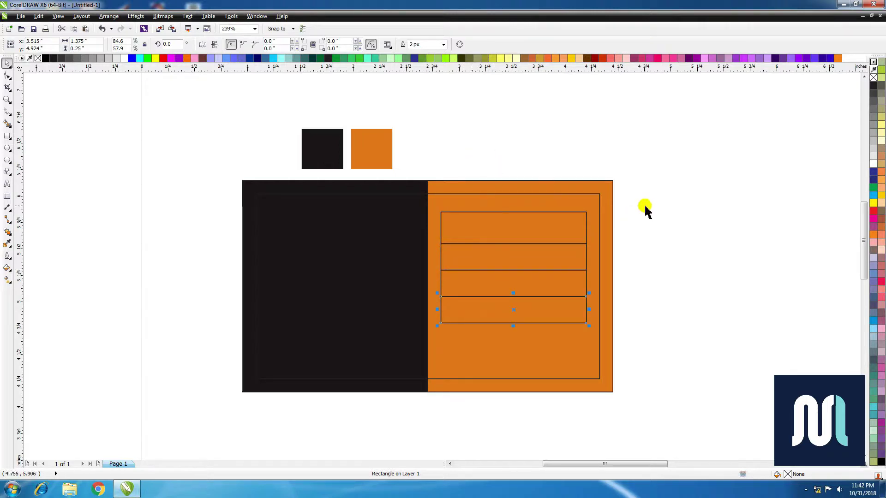
{"action": "left_click", "coordinate": [643, 203]}
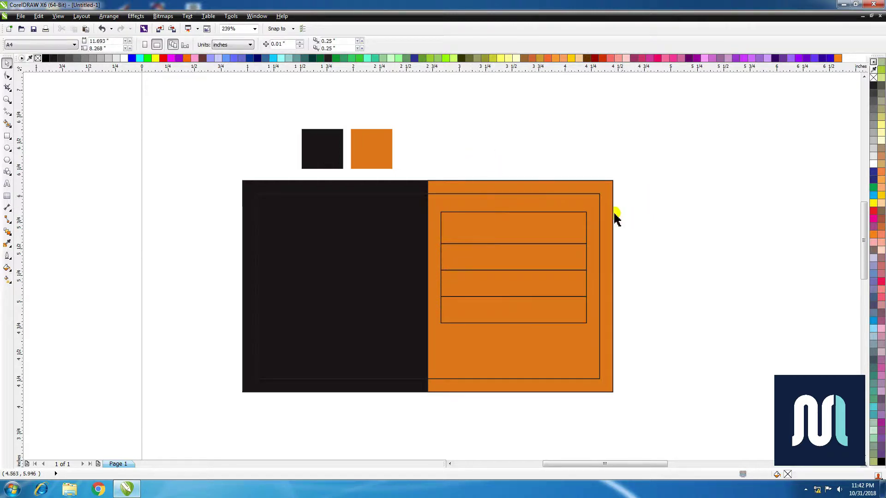
Set the nudge distance to 0.05 inches and nudge the lower rectangles down so all four are spaced 0.05 inches apart.
{"action": "left_click", "coordinate": [283, 44]}
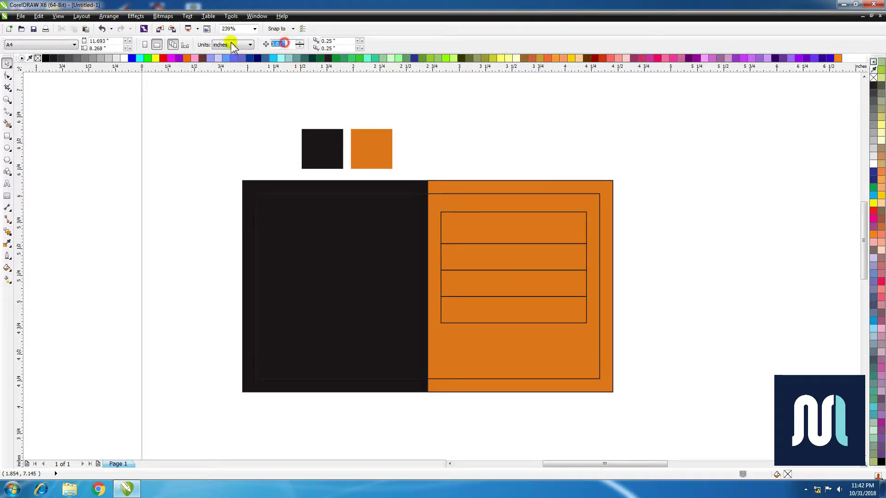
{"action": "type", "text": ".0"}
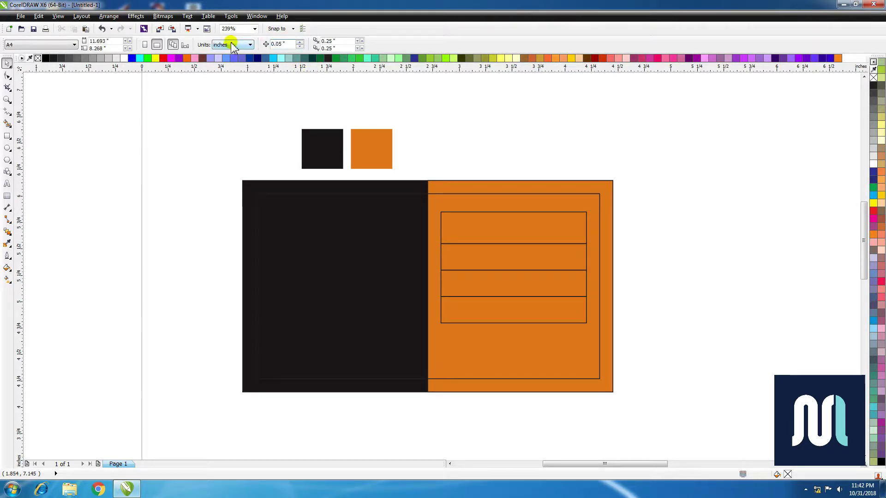
{"action": "left_click_drag", "start_coordinate": [634, 238], "coordinate": [436, 328]}
{"action": "key", "text": "Down"}
{"action": "left_click_drag", "start_coordinate": [645, 264], "coordinate": [434, 362]}
{"action": "key", "text": "Down"}
{"action": "left_click_drag", "start_coordinate": [644, 305], "coordinate": [429, 361]}
{"action": "key", "text": "Down"}
{"action": "left_click", "coordinate": [682, 275]}
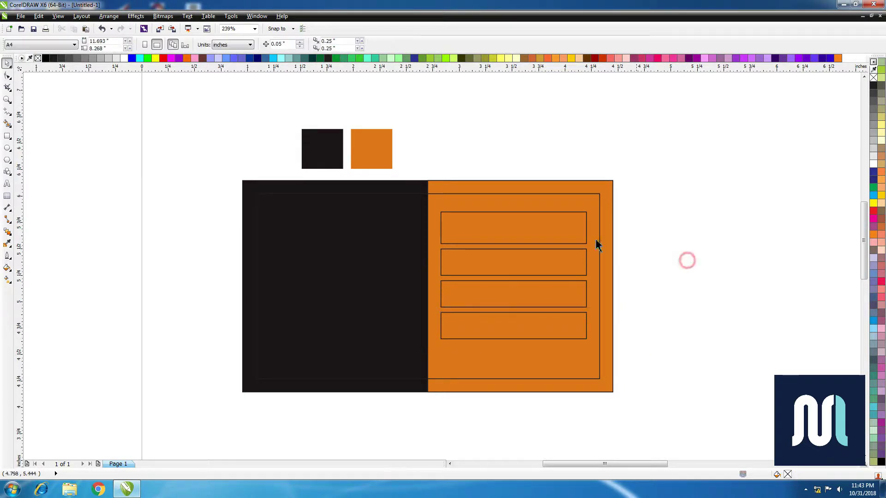
Round all corners of the topmost small rectangle with a 0.05-inch radius.
{"action": "left_click", "coordinate": [526, 223]}
{"action": "double_click", "coordinate": [276, 41]}
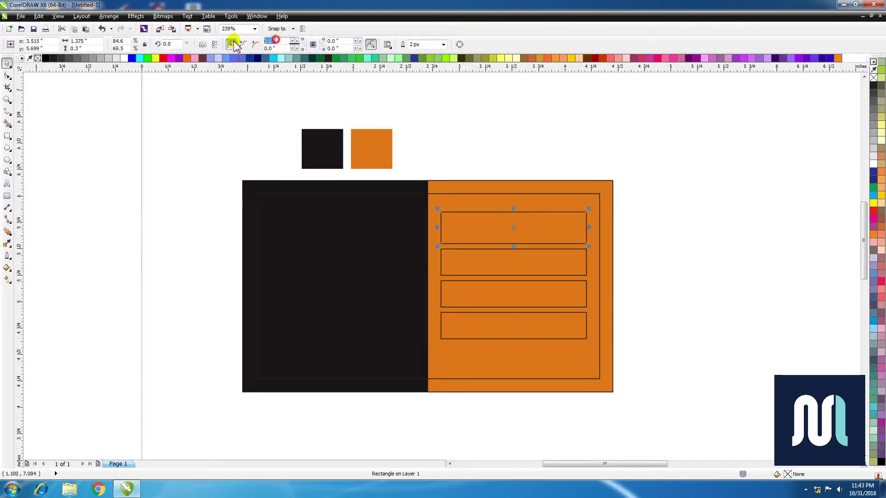
{"action": "type", "text": "."}
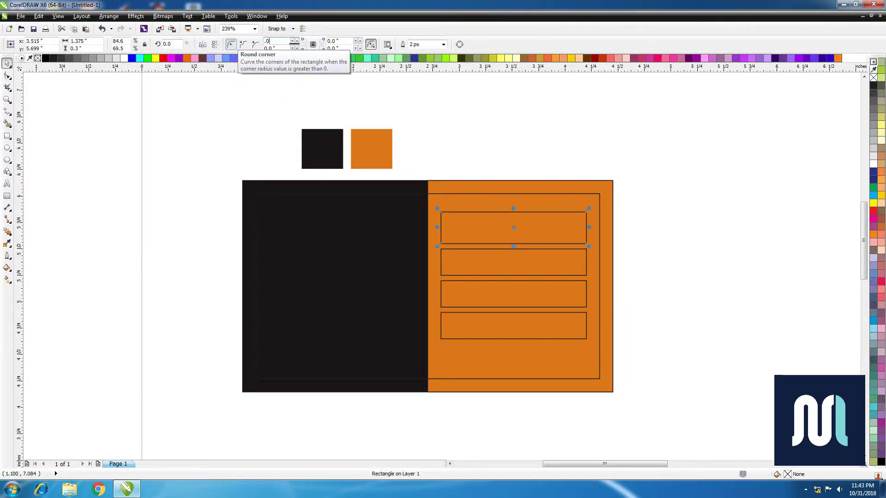
{"action": "type", "text": "05"}
{"action": "key", "text": "Return"}
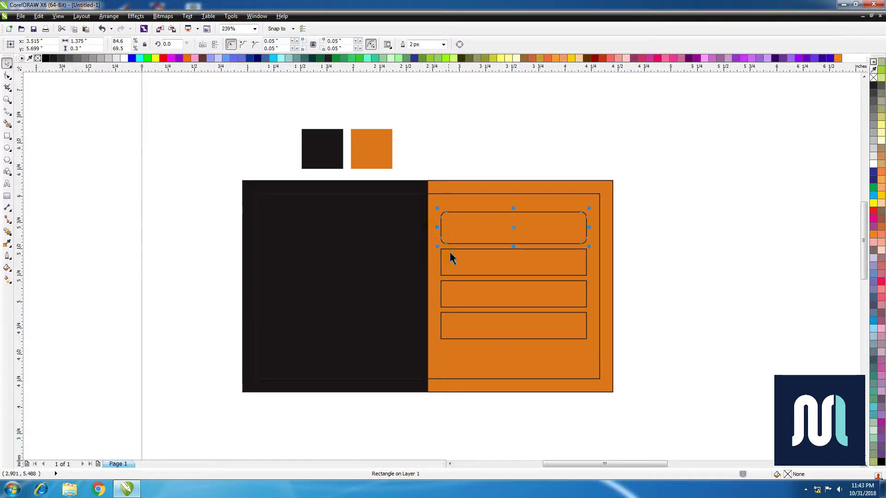
Round the corners of the three lower rectangles with a 0.05-inch radius each.
{"action": "left_click", "coordinate": [449, 256]}
{"action": "double_click", "coordinate": [275, 41]}
{"action": "type", "text": "."}
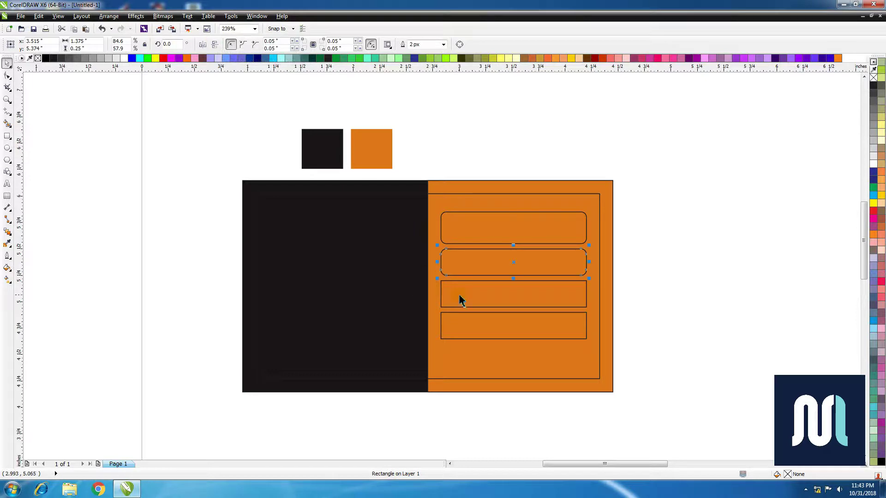
{"action": "double_click", "coordinate": [279, 41]}
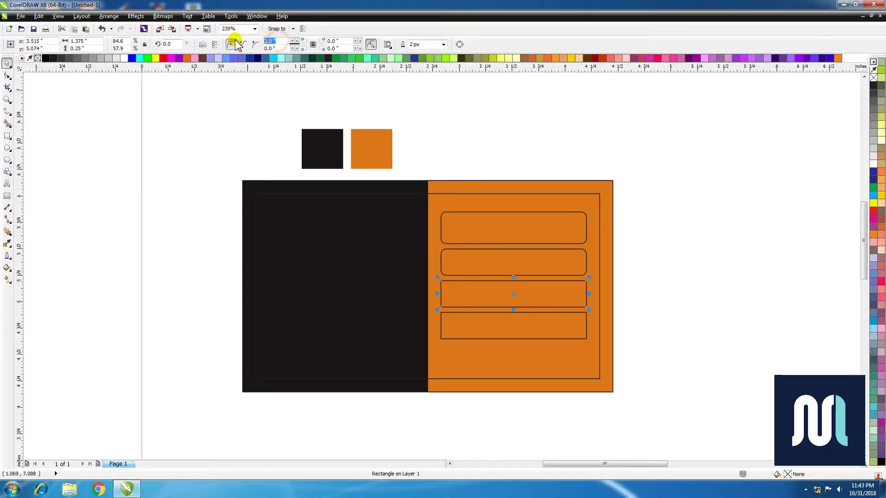
{"action": "type", "text": ".05"}
{"action": "key", "text": "Return"}
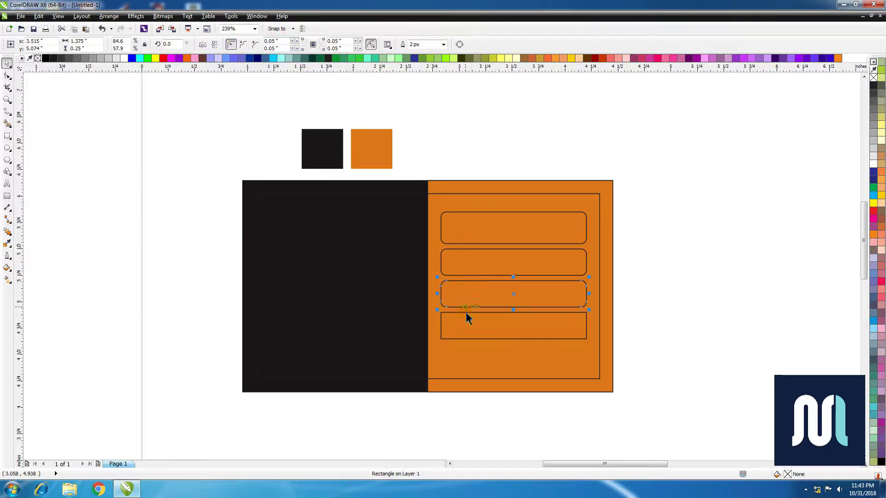
{"action": "double_click", "coordinate": [277, 41]}
{"action": "type", "text": ".05"}
{"action": "key", "text": "Return"}
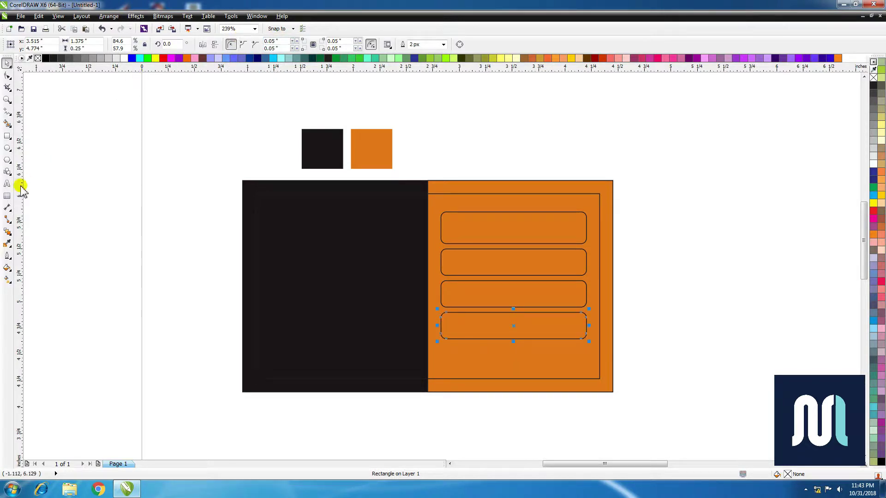
Sample the black swatch with the Color Eyedropper and fill the four rounded rectangles with it.
{"action": "left_click", "coordinate": [7, 244]}
{"action": "left_click", "coordinate": [327, 137]}
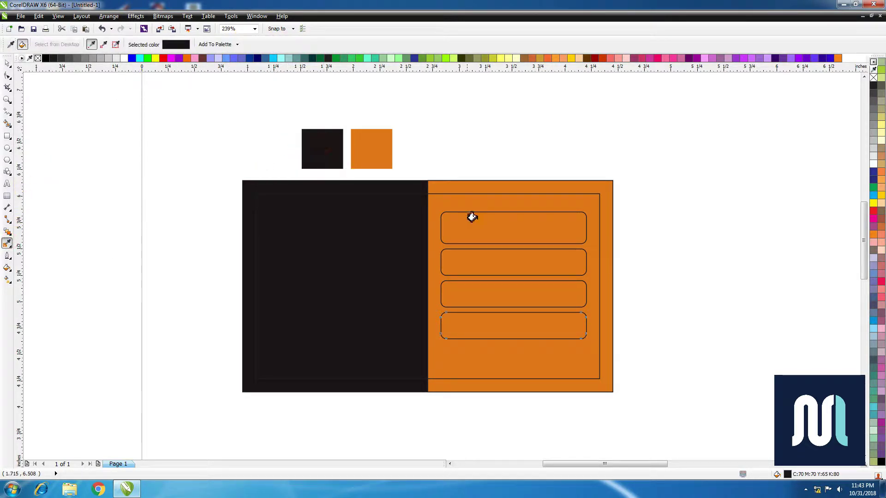
{"action": "left_click", "coordinate": [467, 221]}
{"action": "left_click", "coordinate": [473, 262]}
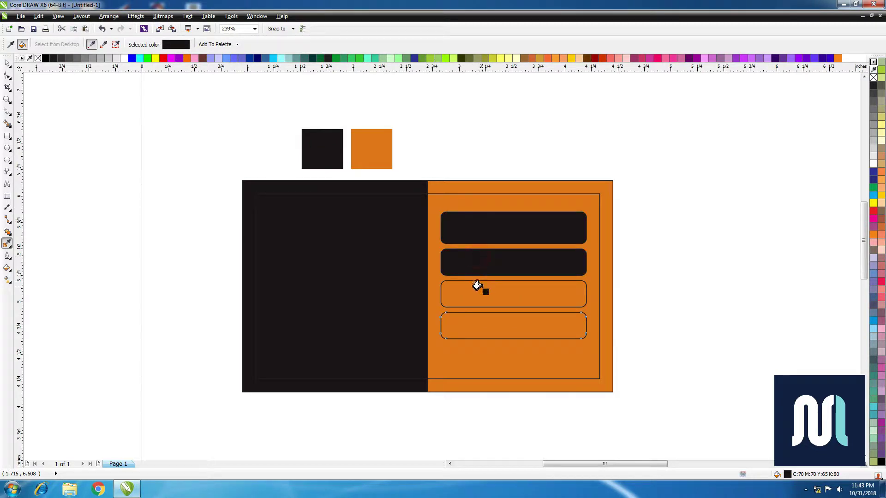
{"action": "left_click", "coordinate": [478, 286]}
{"action": "left_click", "coordinate": [481, 321]}
{"action": "key", "text": "space"}
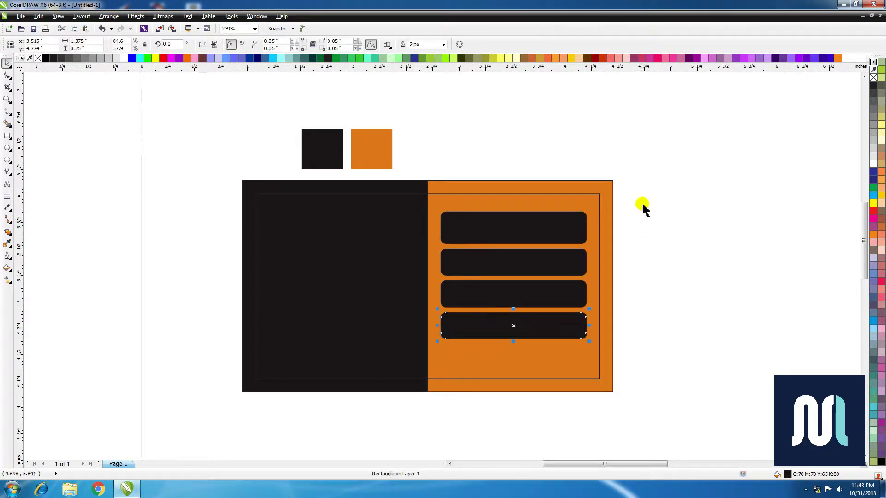
Remove the outlines of the four black rounded rectangles and group them.
{"action": "left_click_drag", "start_coordinate": [643, 202], "coordinate": [417, 365]}
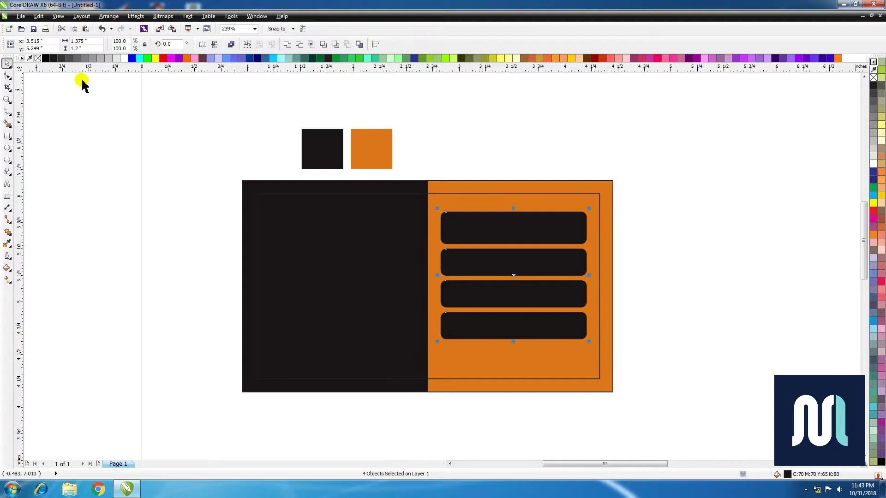
{"action": "right_click", "coordinate": [38, 58]}
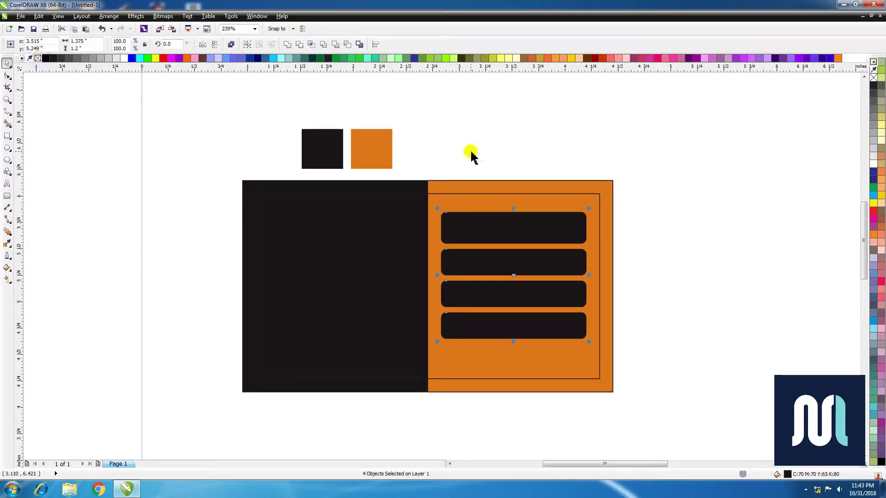
{"action": "left_click", "coordinate": [109, 16]}
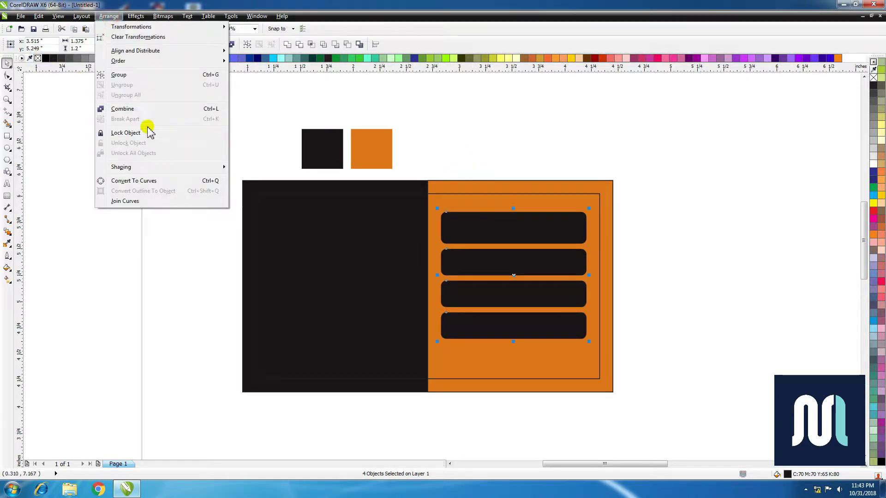
{"action": "left_click", "coordinate": [146, 75]}
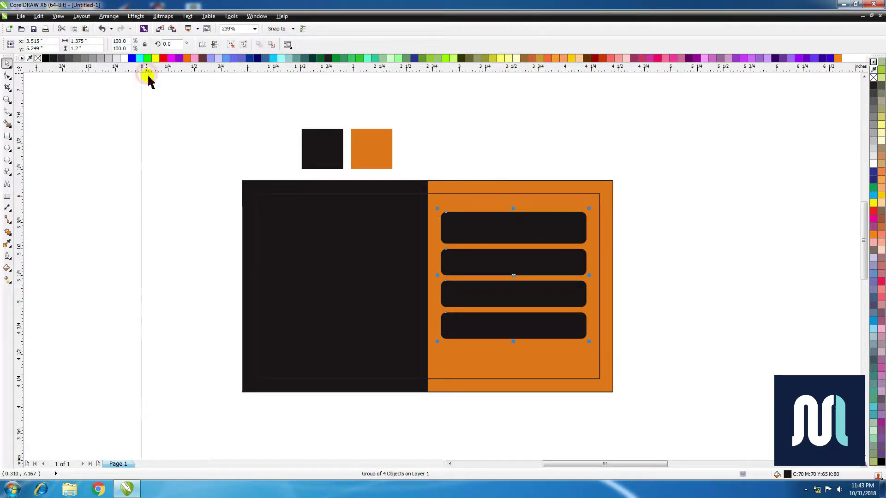
Align the group of black bars to the margin frame with Align Centers Horizontally.
{"action": "left_click", "coordinate": [451, 194], "text": "shift"}
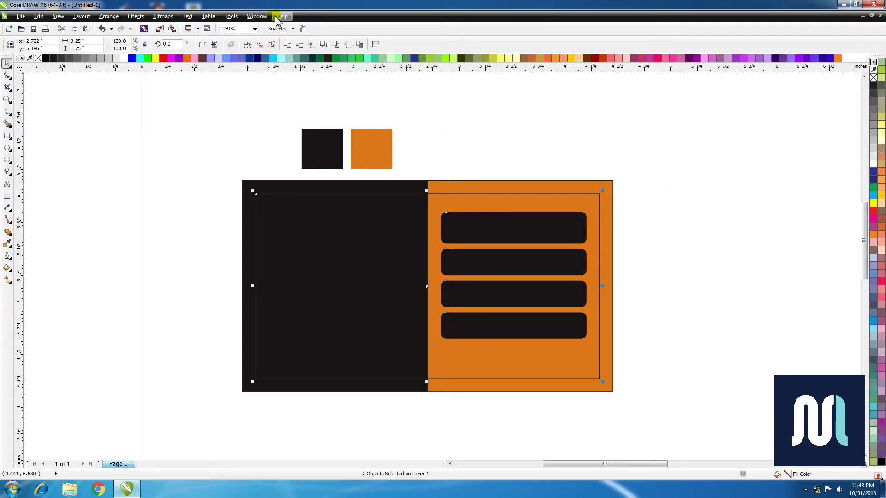
{"action": "left_click", "coordinate": [110, 19]}
{"action": "mouse_move", "coordinate": [169, 51]}
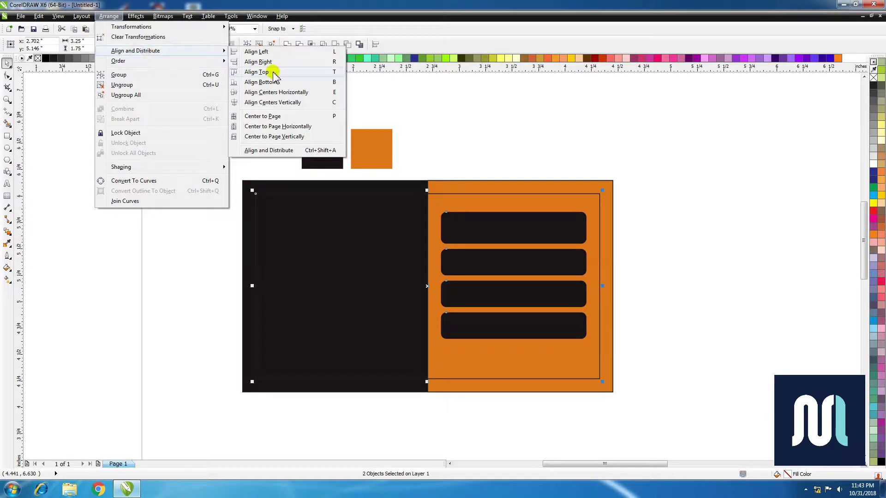
{"action": "left_click", "coordinate": [277, 92]}
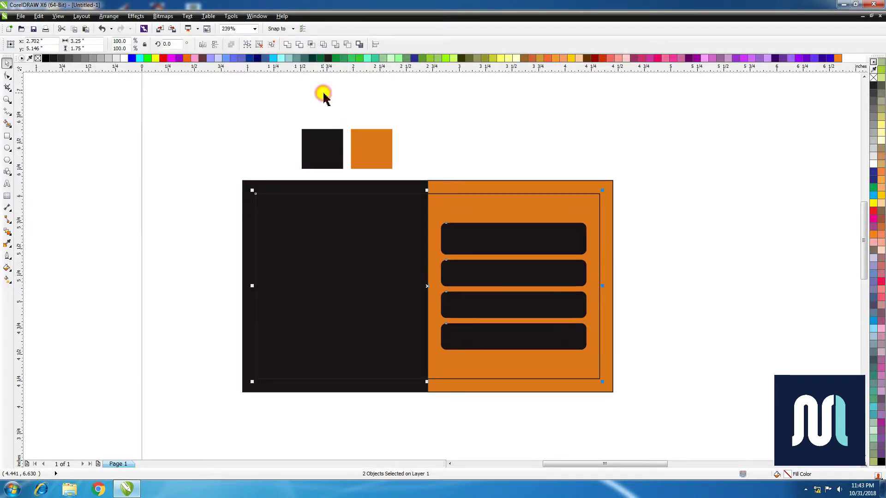
{"action": "left_click", "coordinate": [619, 270]}
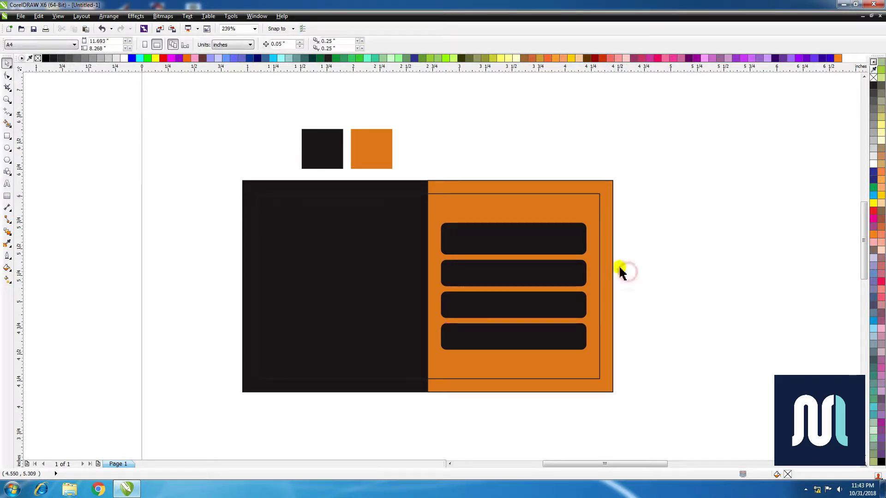
Ungroup the four black bars on the orange half.
{"action": "left_click", "coordinate": [566, 249]}
{"action": "left_click", "coordinate": [109, 16]}
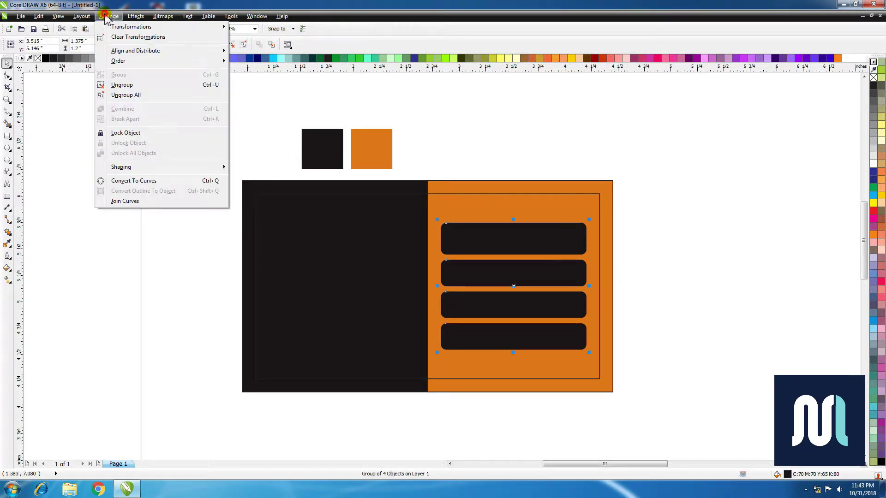
{"action": "left_click", "coordinate": [126, 85]}
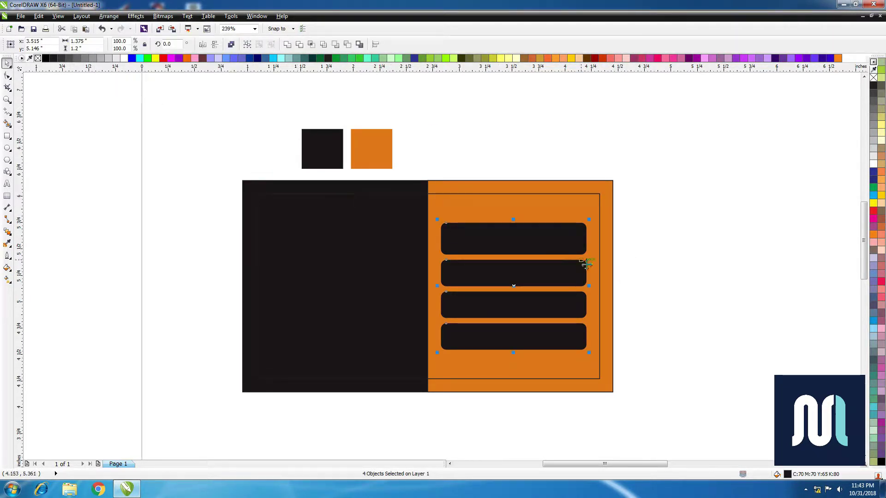
{"action": "left_click", "coordinate": [639, 273]}
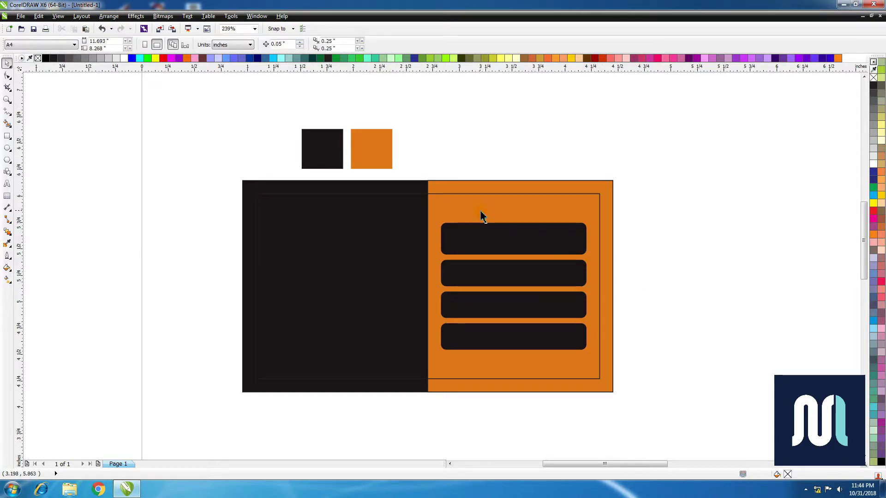
Move the prepared contact icons and text lines from beside the page onto the four black bars.
{"action": "scroll", "coordinate": [479, 210], "scroll_direction": "down", "scroll_amount": 3}
{"action": "left_click_drag", "start_coordinate": [70, 87], "coordinate": [237, 184]}
{"action": "left_click_drag", "start_coordinate": [151, 83], "coordinate": [244, 178]}
{"action": "left_click", "coordinate": [193, 119]}
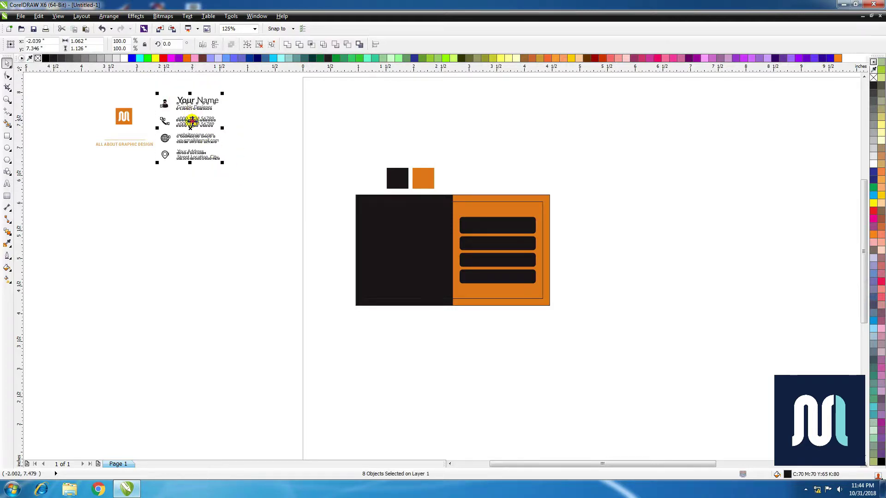
{"action": "left_click_drag", "start_coordinate": [191, 121], "coordinate": [496, 241]}
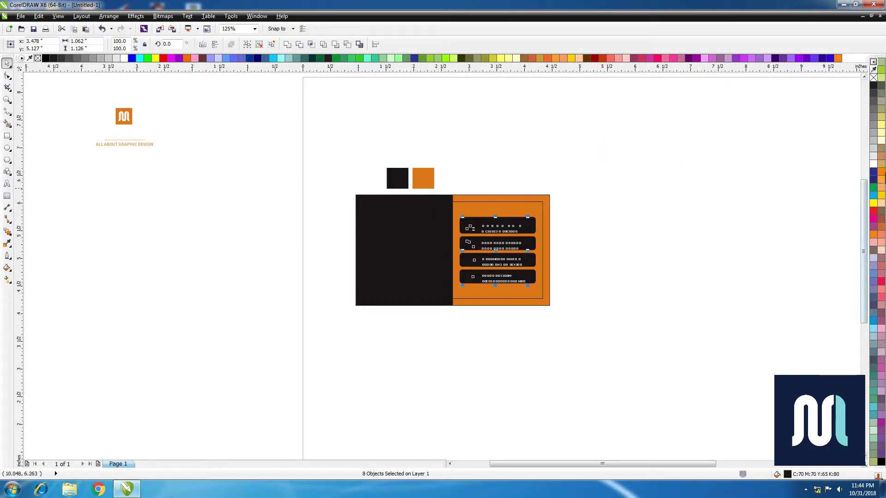
Fill the contact icons and text with white and bring them to the front of the page.
{"action": "left_click", "coordinate": [873, 165]}
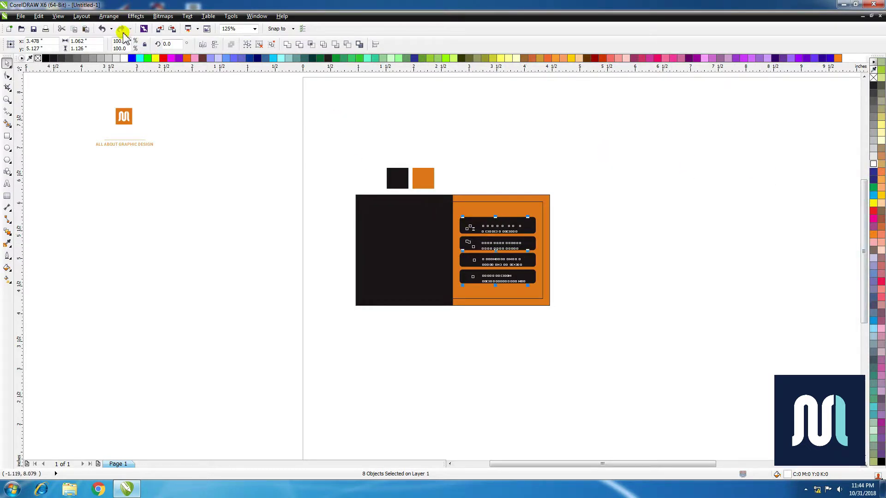
{"action": "left_click", "coordinate": [110, 16]}
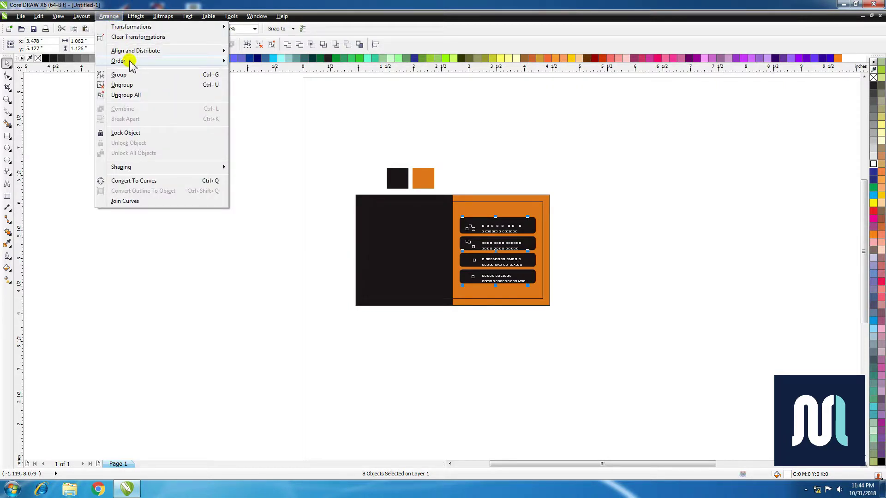
{"action": "mouse_move", "coordinate": [125, 60]}
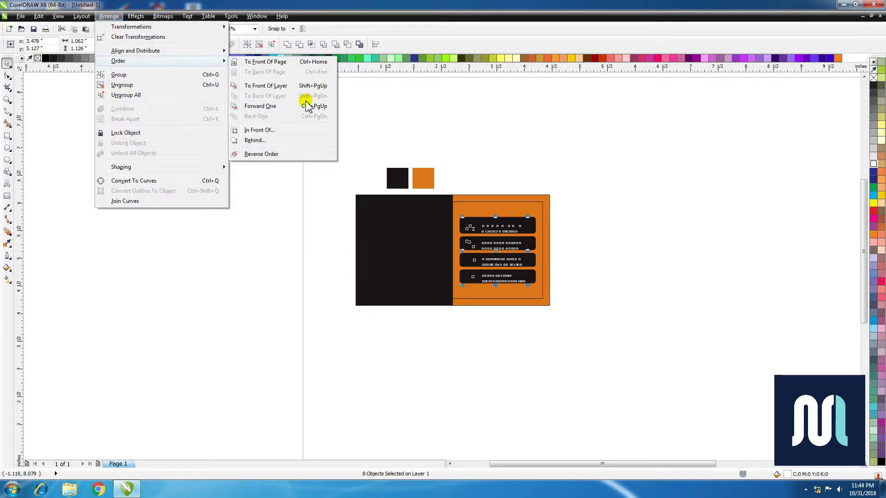
{"action": "left_click", "coordinate": [305, 66]}
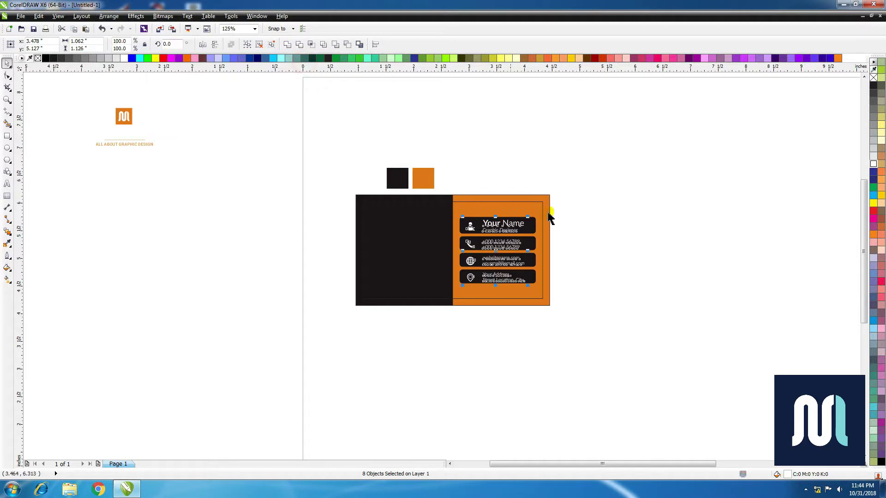
{"action": "left_click", "coordinate": [590, 234]}
Center the person, phone, globe and location icons vertically within their own black bars.
{"action": "key", "text": "z"}
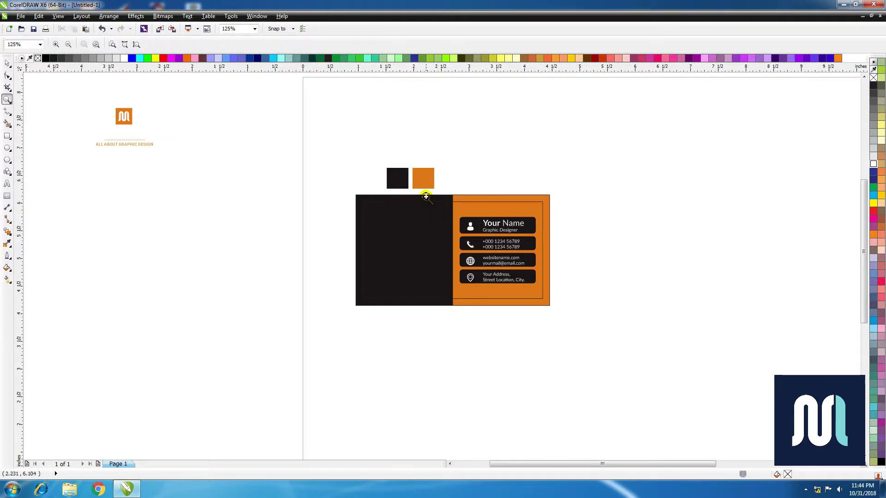
{"action": "left_click_drag", "start_coordinate": [434, 198], "coordinate": [554, 307]}
{"action": "left_click", "coordinate": [359, 179]}
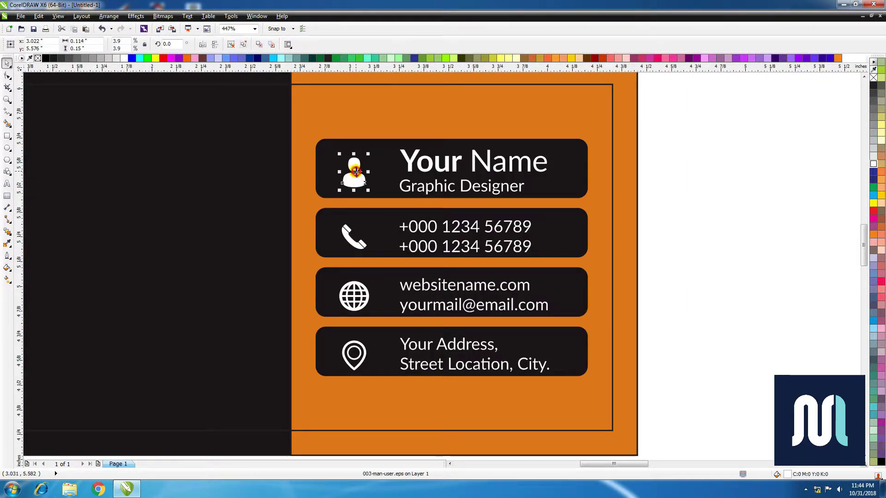
{"action": "left_click", "coordinate": [355, 143], "text": "shift"}
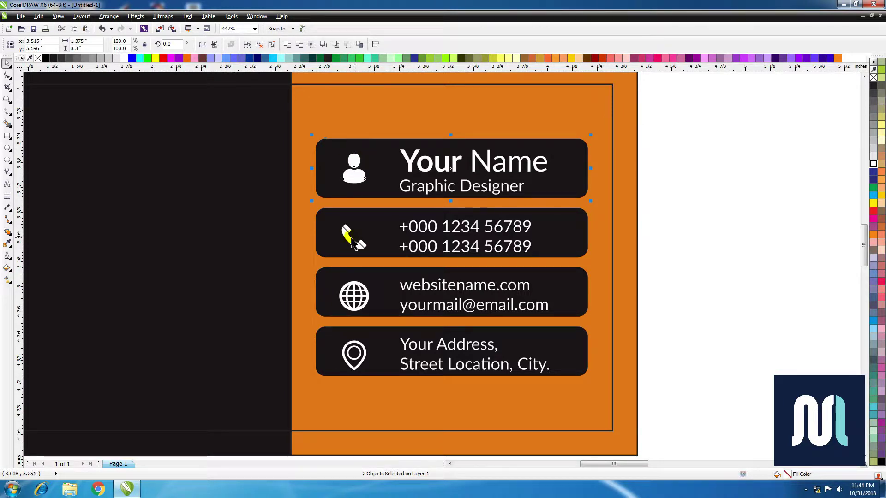
{"action": "left_click", "coordinate": [353, 236]}
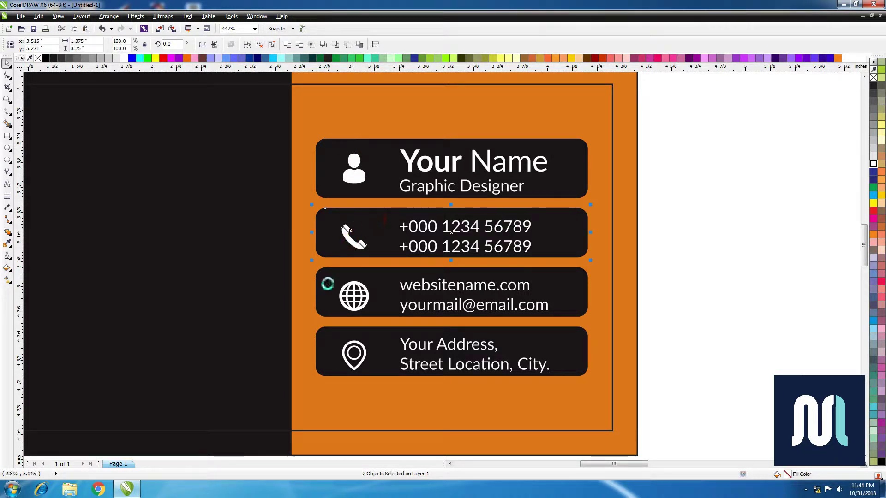
{"action": "left_click", "coordinate": [354, 295]}
{"action": "left_click", "coordinate": [377, 282], "text": "shift"}
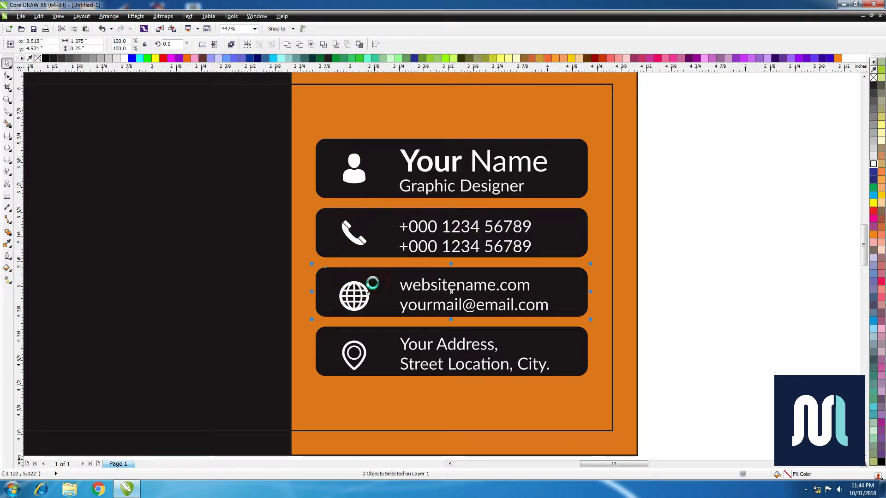
{"action": "left_click", "coordinate": [354, 351]}
{"action": "left_click", "coordinate": [378, 345], "text": "shift"}
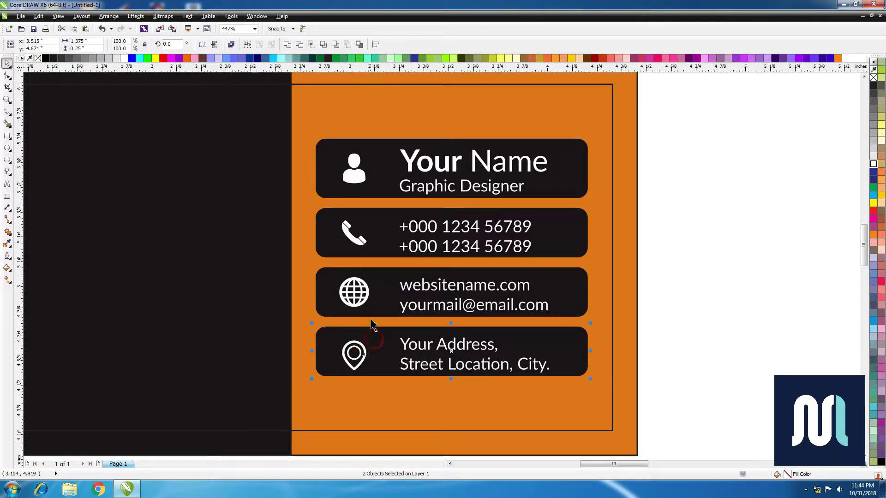
{"action": "left_click", "coordinate": [664, 144]}
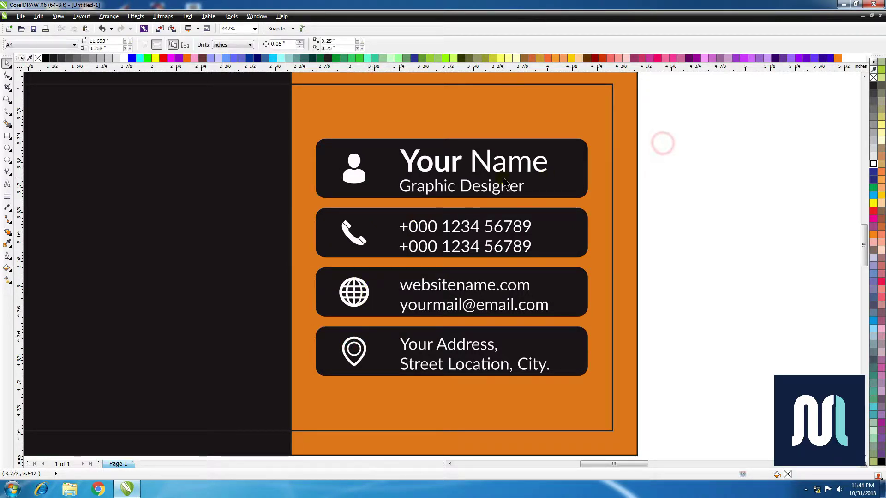
Center the name and job title group and the phone number text vertically within their black bars.
{"action": "left_click", "coordinate": [501, 171]}
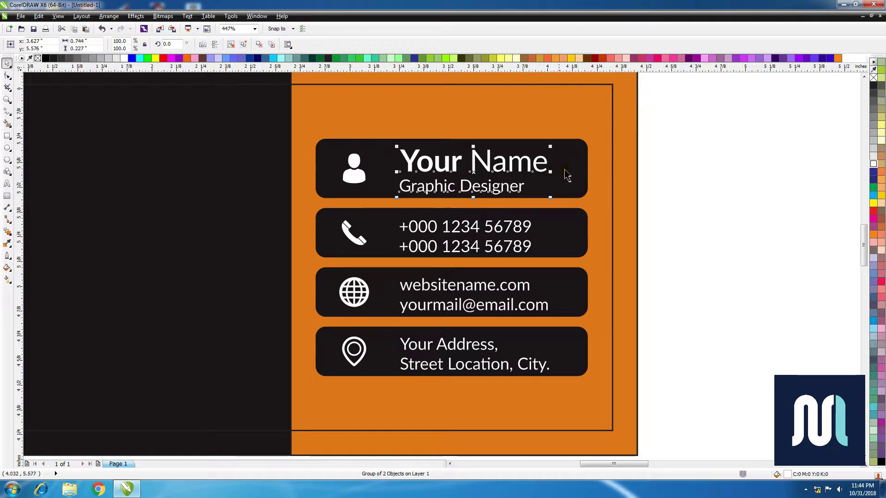
{"action": "left_click", "coordinate": [572, 165], "text": "shift"}
{"action": "key", "text": "e"}
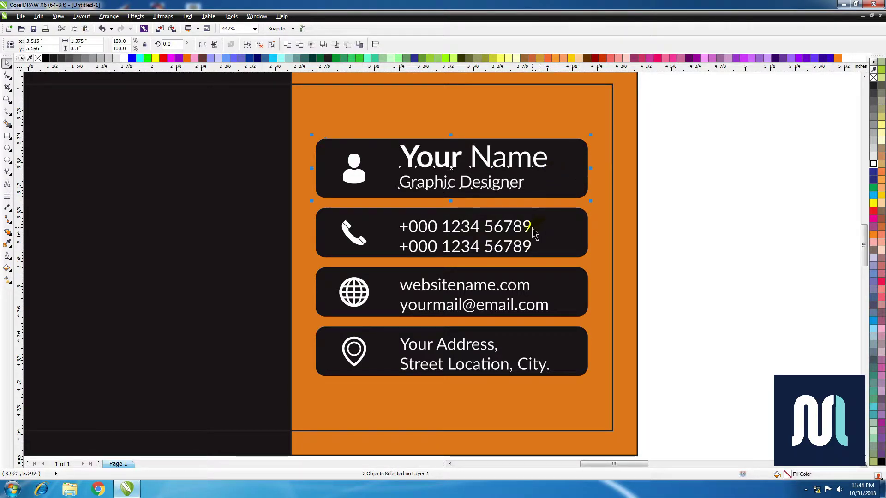
{"action": "left_click", "coordinate": [530, 230]}
{"action": "left_click", "coordinate": [547, 224], "text": "shift"}
{"action": "key", "text": "c"}
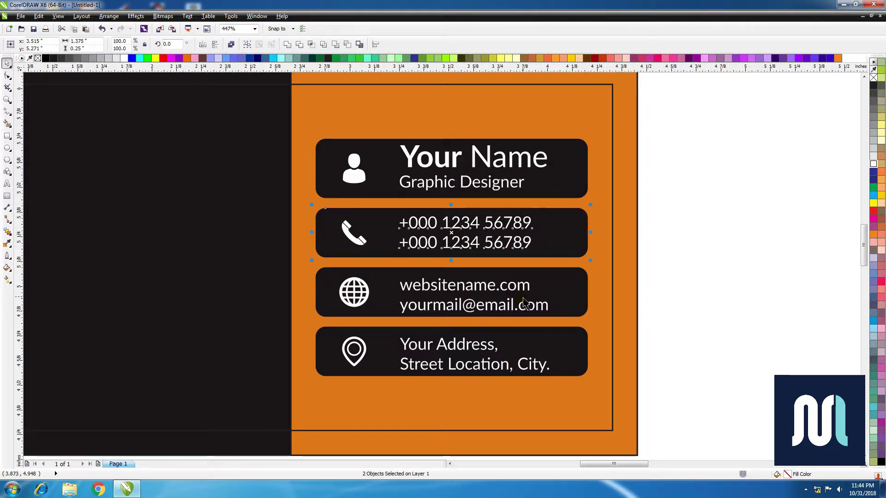
Center the website and email text and the address text vertically within the two lower black bars.
{"action": "left_click", "coordinate": [554, 281]}
{"action": "left_click", "coordinate": [528, 290]}
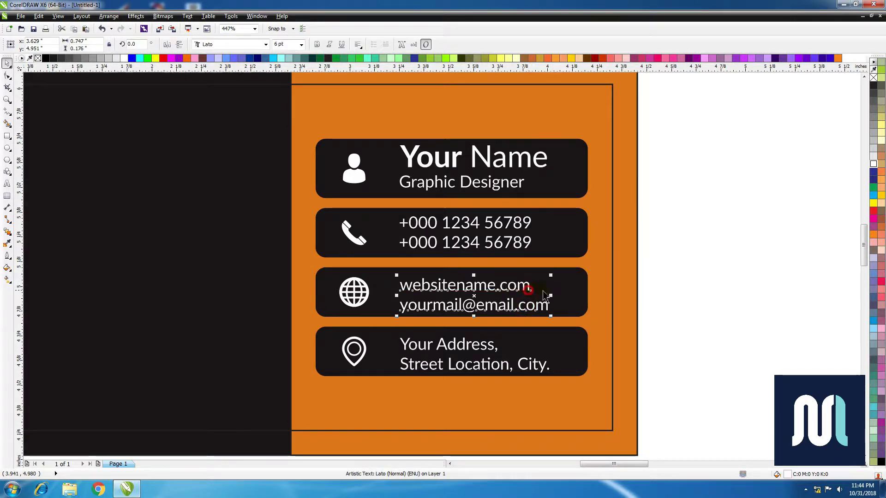
{"action": "left_click", "coordinate": [561, 283], "text": "shift"}
{"action": "key", "text": "c"}
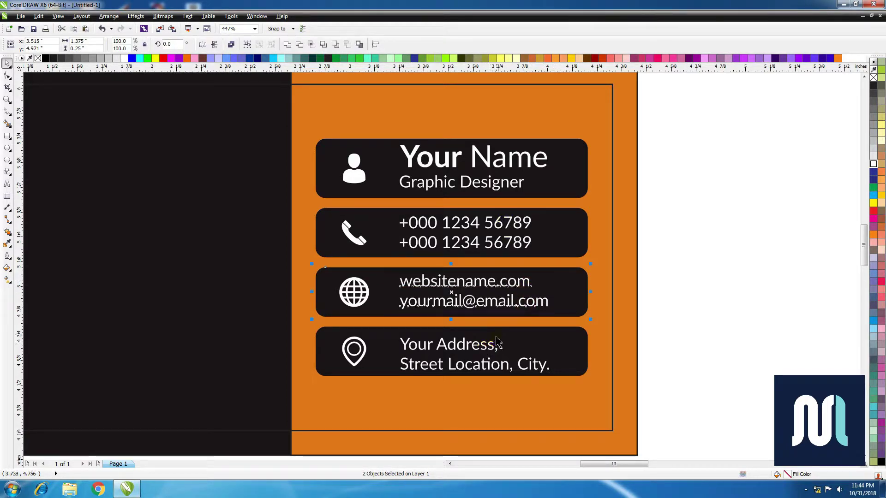
{"action": "left_click", "coordinate": [492, 347]}
{"action": "left_click", "coordinate": [573, 349], "text": "shift"}
{"action": "key", "text": "c"}
{"action": "key", "text": "F4"}
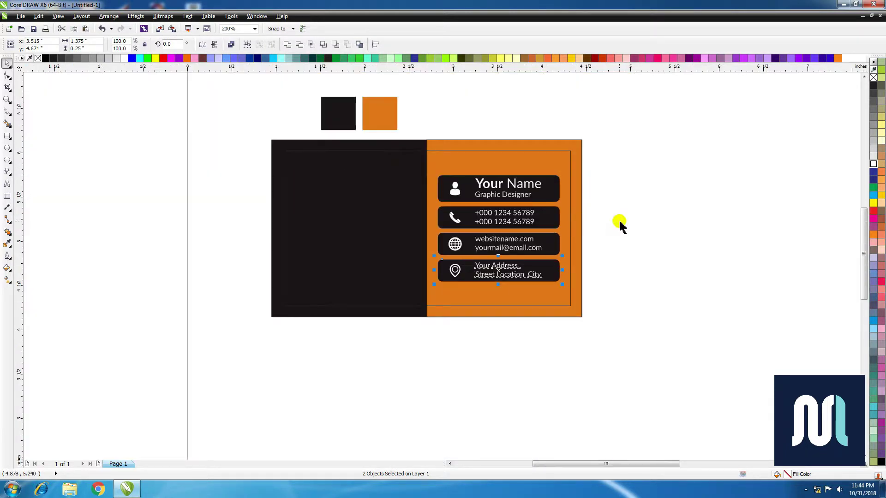
{"action": "left_click", "coordinate": [619, 222]}
Apply a drop shadow with the Small Glow preset to all four black bars.
{"action": "left_click", "coordinate": [553, 189]}
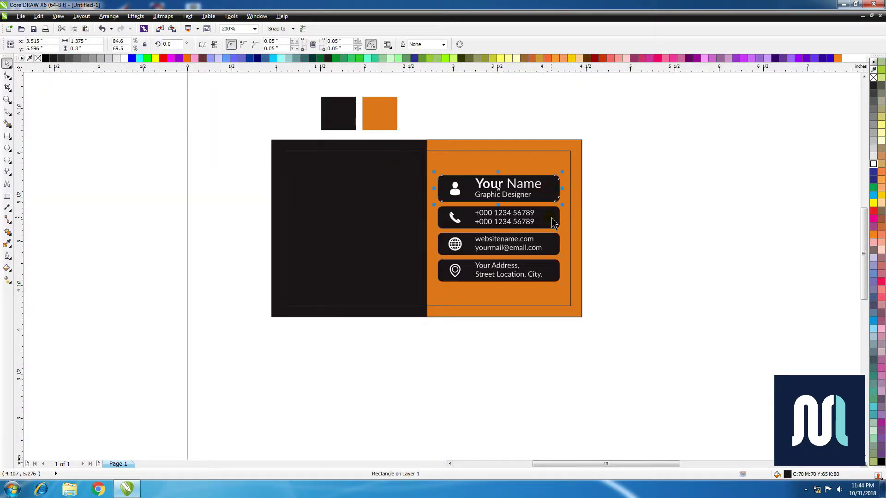
{"action": "left_click", "coordinate": [552, 218], "text": "shift"}
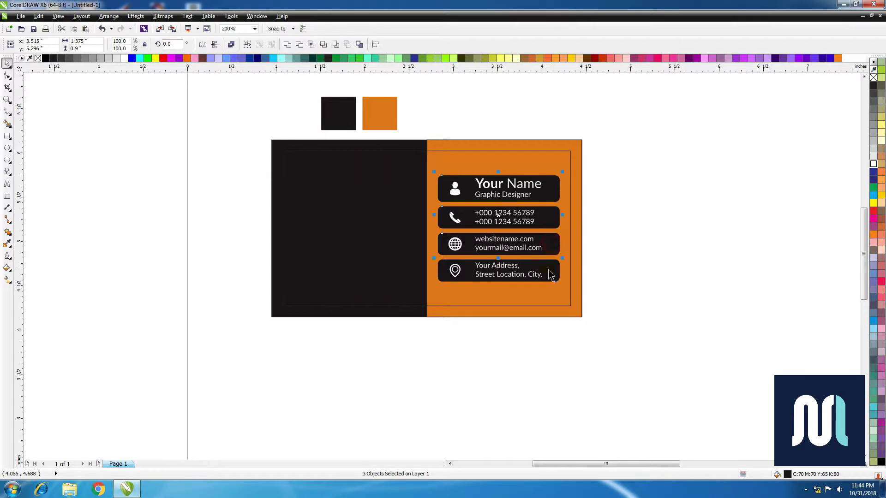
{"action": "left_click", "coordinate": [8, 232]}
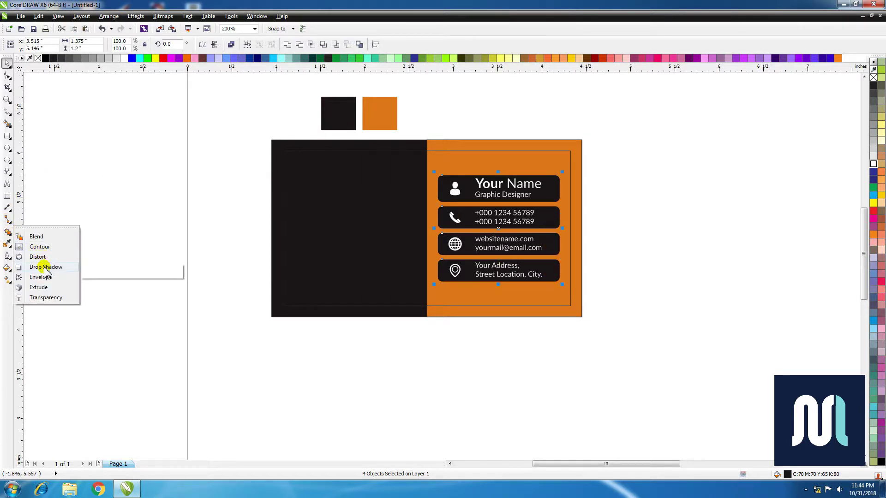
{"action": "left_click", "coordinate": [48, 269]}
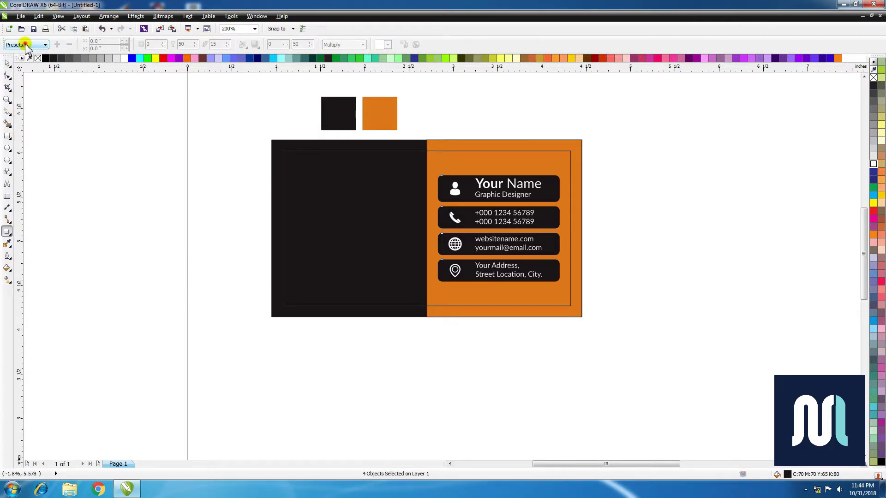
{"action": "left_click", "coordinate": [26, 45]}
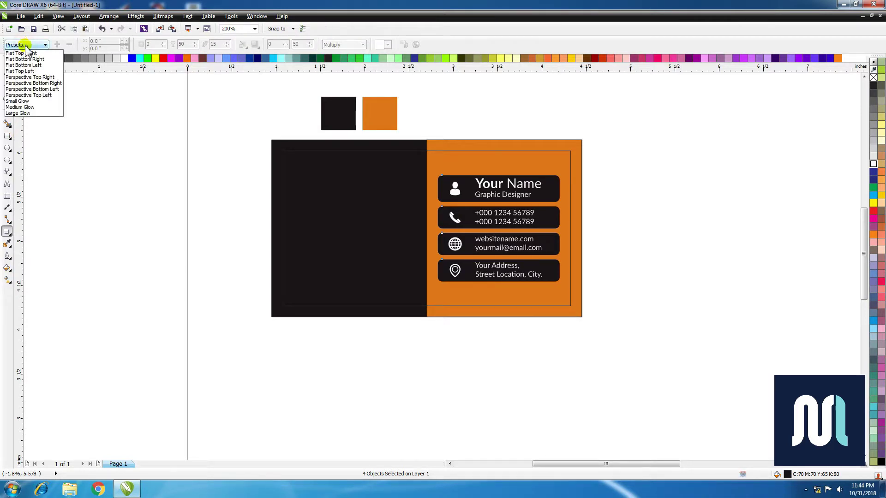
{"action": "left_click", "coordinate": [19, 101]}
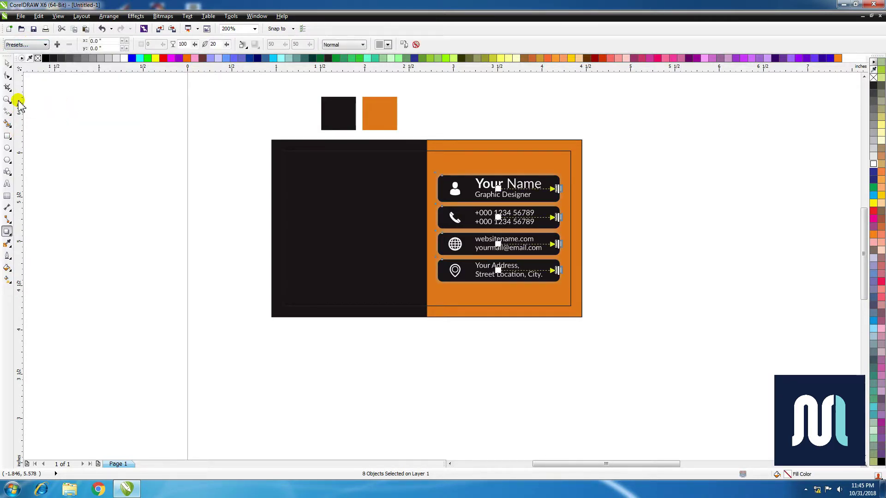
Sample the black swatch as the bars' shadow colour and set shadow opacity to 75 and feathering to 10.
{"action": "left_click", "coordinate": [388, 44]}
{"action": "left_click", "coordinate": [381, 114]}
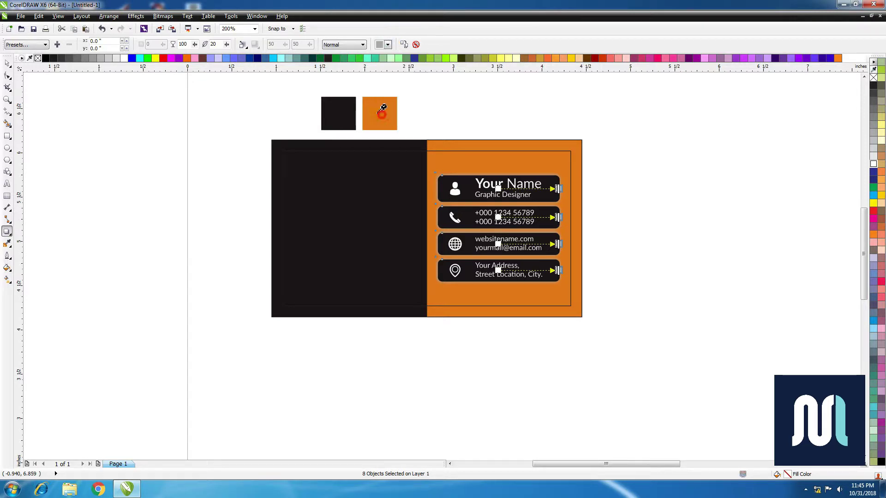
{"action": "left_click", "coordinate": [337, 109]}
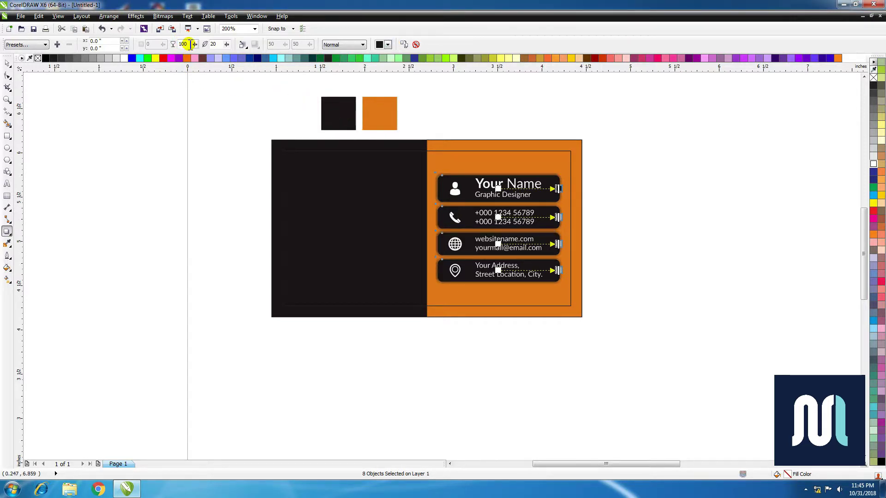
{"action": "double_click", "coordinate": [190, 45]}
{"action": "key", "text": "Tab"}
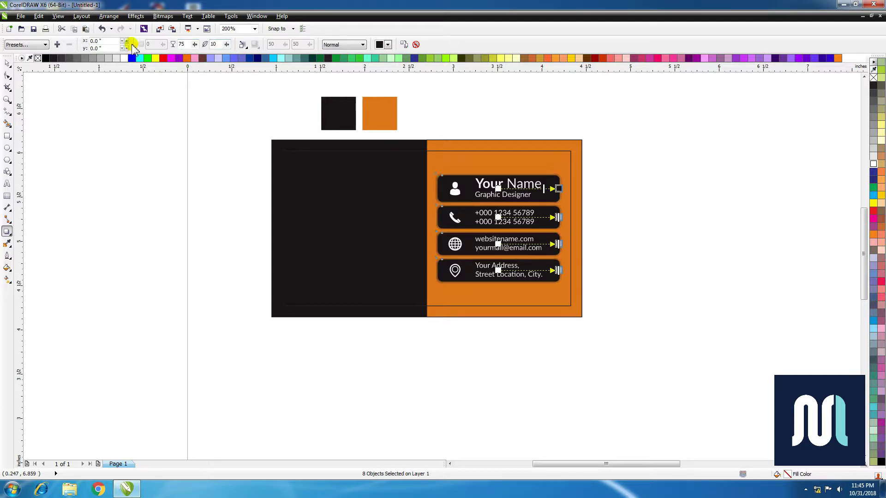
{"action": "left_click", "coordinate": [6, 63]}
{"action": "left_click", "coordinate": [115, 103]}
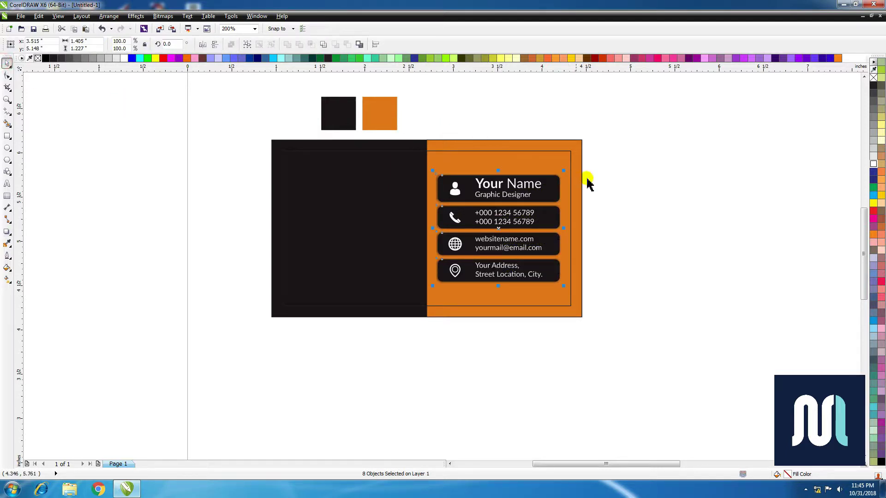
Set the drop shadow feathering of the name bar to 20.
{"action": "key", "text": "z"}
{"action": "left_click_drag", "start_coordinate": [412, 147], "coordinate": [607, 335]}
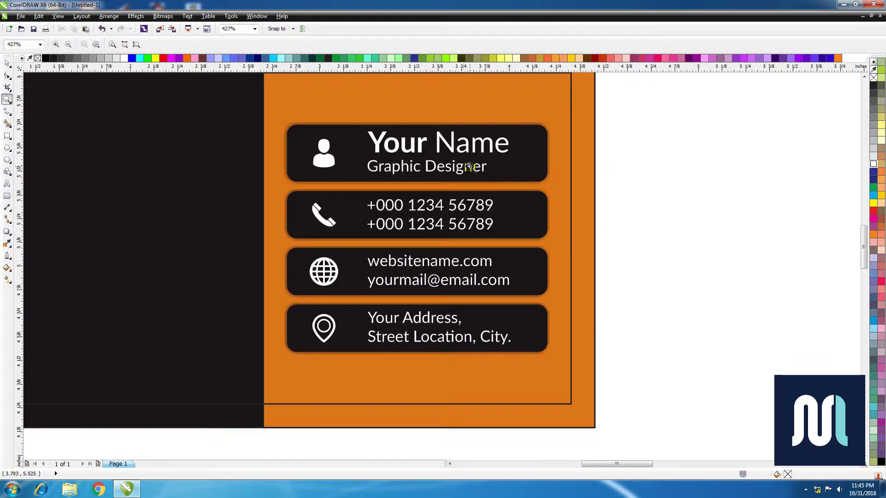
{"action": "left_click", "coordinate": [7, 232]}
{"action": "left_click", "coordinate": [550, 137]}
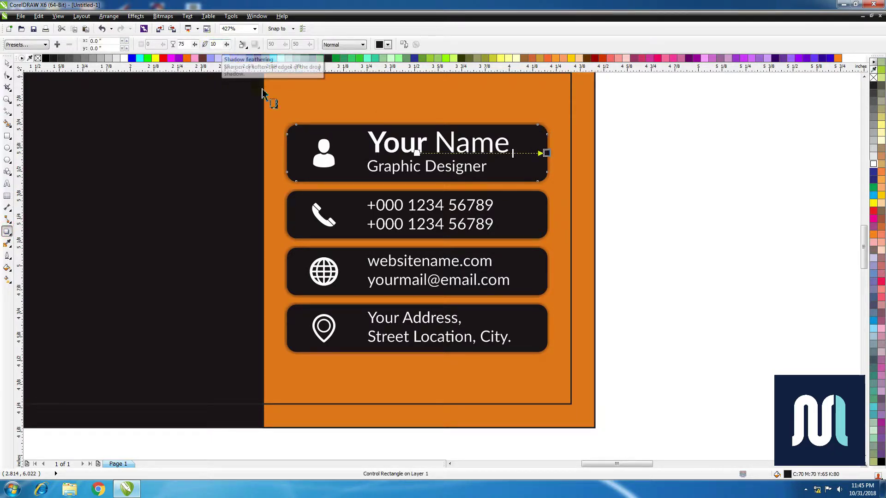
{"action": "left_click", "coordinate": [293, 188]}
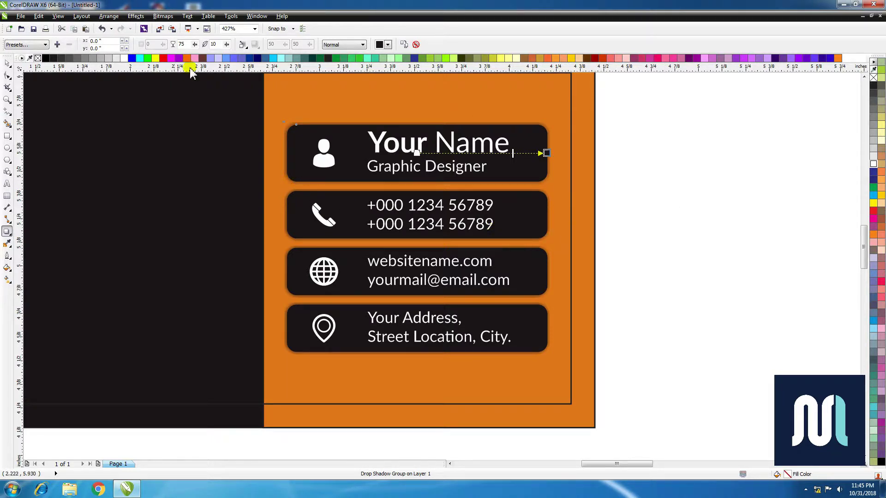
{"action": "double_click", "coordinate": [219, 44]}
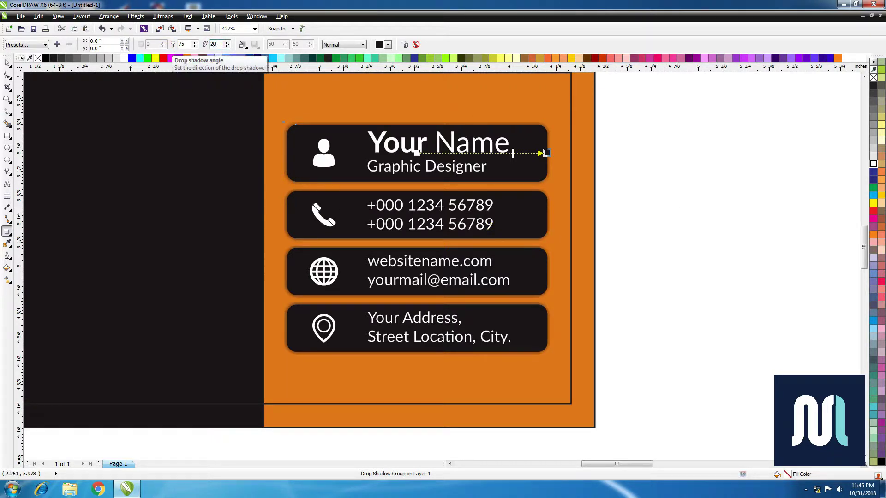
{"action": "key", "text": "Return"}
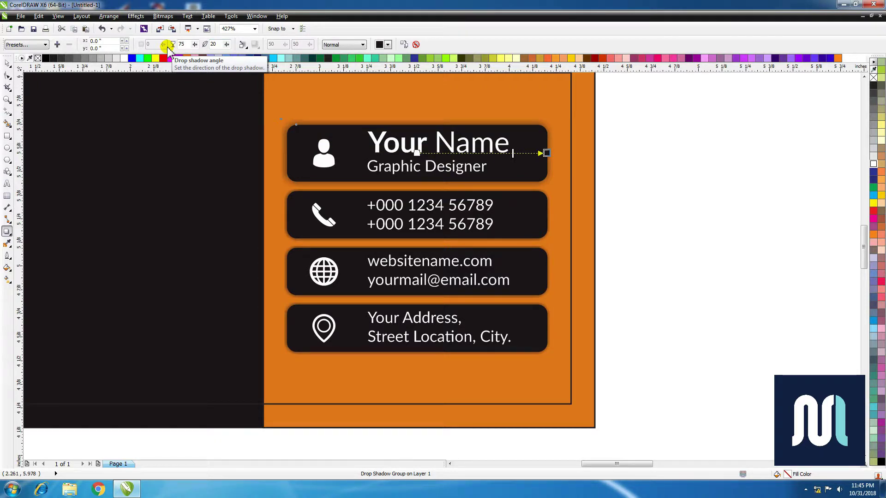
Set the drop shadow feathering of the phone bar and the website bar to 20.
{"action": "left_click", "coordinate": [303, 214]}
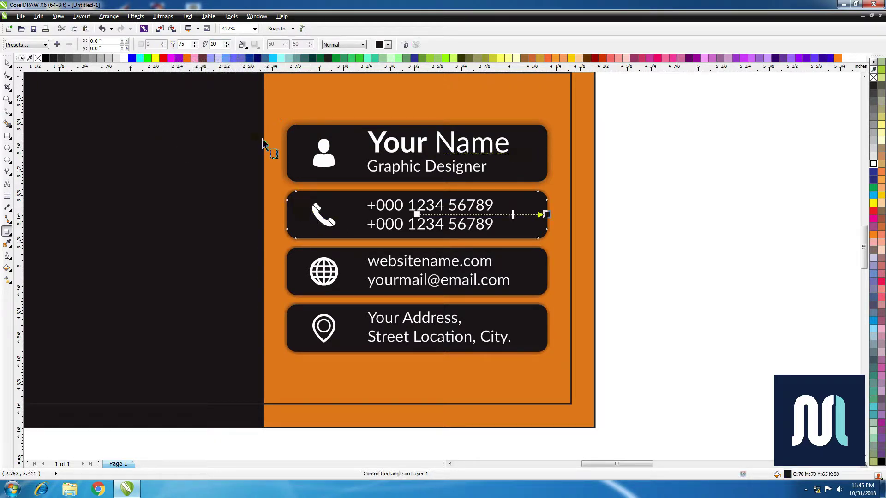
{"action": "double_click", "coordinate": [213, 44]}
{"action": "type", "text": "2"}
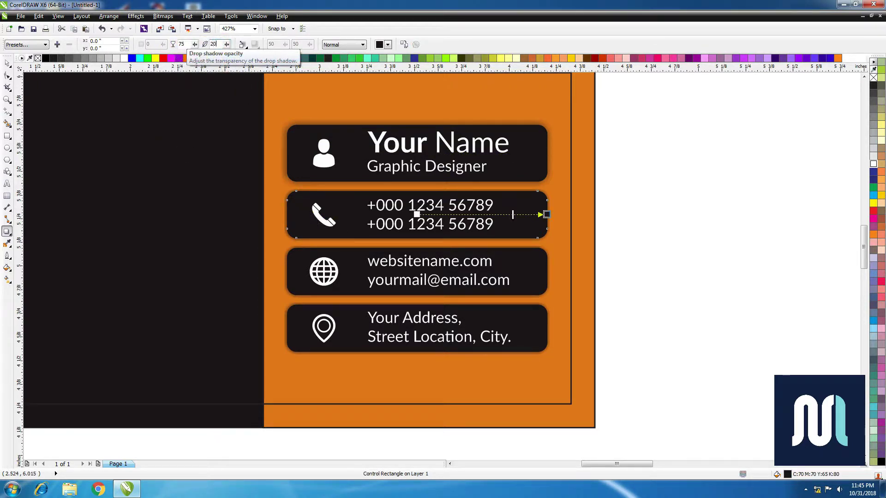
{"action": "key", "text": "Return"}
{"action": "left_click", "coordinate": [298, 286]}
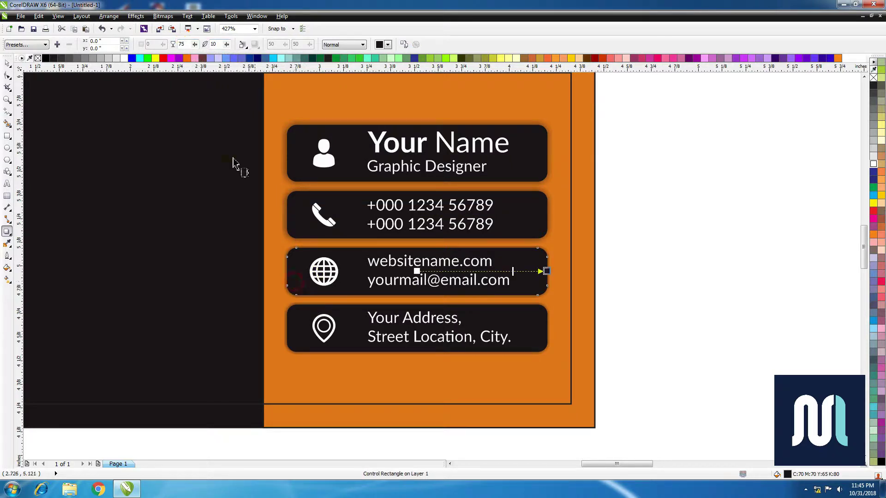
{"action": "double_click", "coordinate": [213, 44]}
{"action": "key", "text": "Return"}
Set the drop shadow feathering of the address bar to 20 and check the card's shadows up close.
{"action": "left_click", "coordinate": [299, 326]}
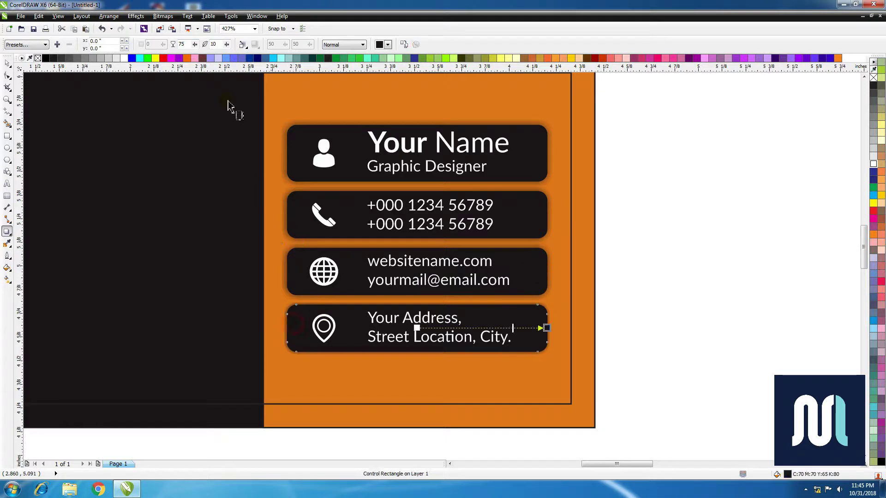
{"action": "double_click", "coordinate": [214, 44]}
{"action": "type", "text": "20"}
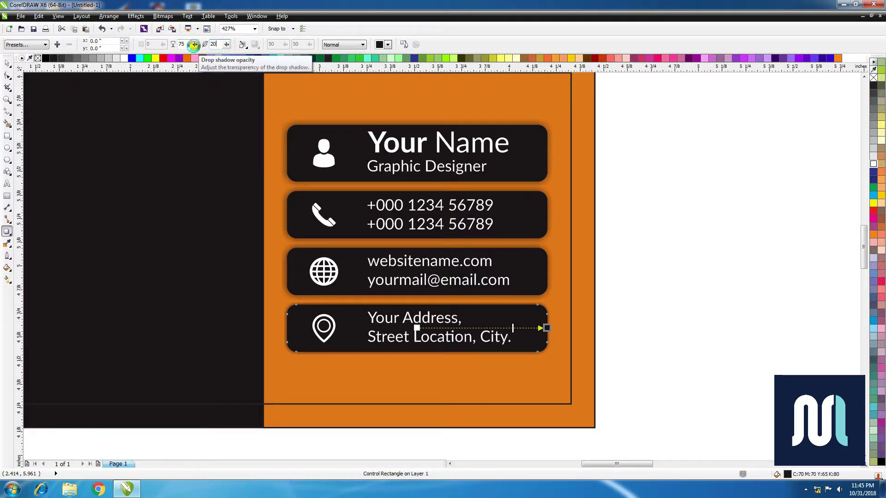
{"action": "key", "text": "Return"}
{"action": "scroll", "coordinate": [653, 218], "scroll_direction": "down", "scroll_amount": 3}
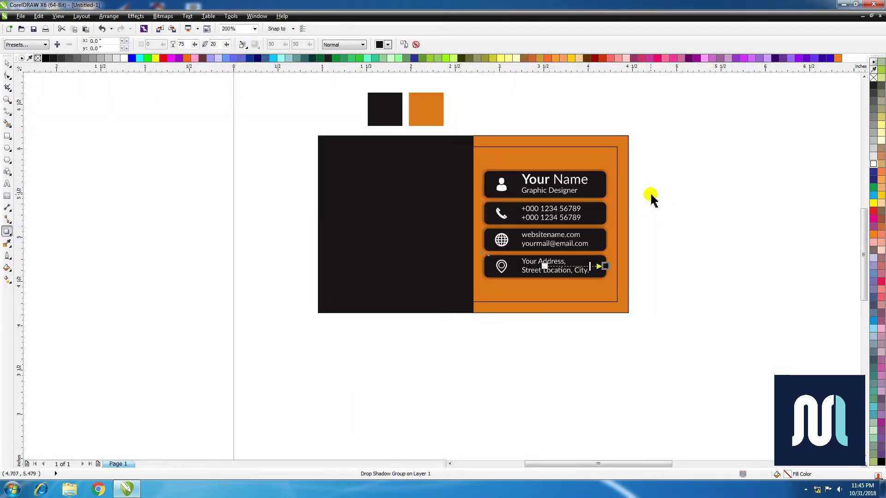
{"action": "key", "text": "F2"}
{"action": "left_click_drag", "start_coordinate": [419, 119], "coordinate": [634, 331]}
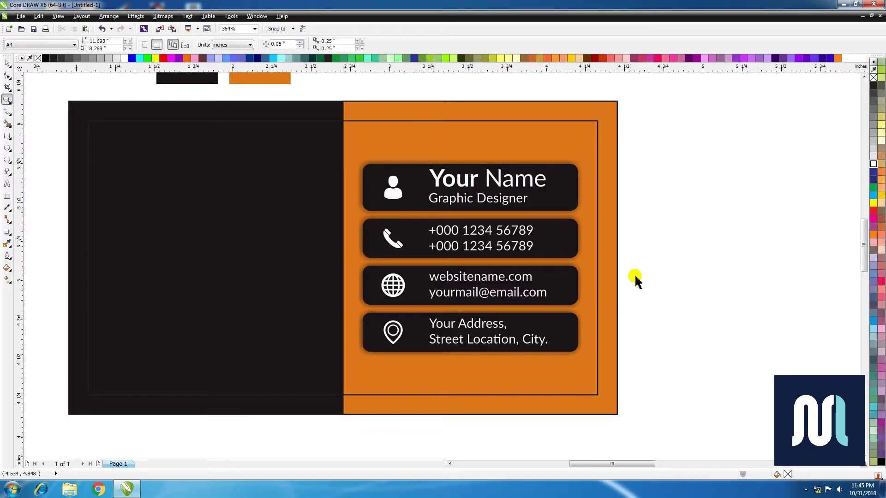
Move the ML Creative logo group onto the card's black half and bring it to the front of the page.
{"action": "scroll", "coordinate": [347, 186], "scroll_direction": "down", "scroll_amount": 2}
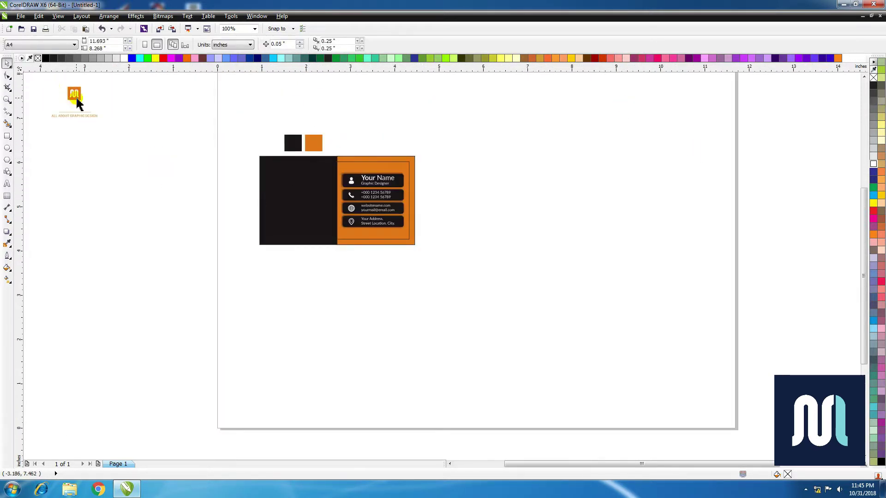
{"action": "left_click_drag", "start_coordinate": [77, 103], "coordinate": [297, 193]}
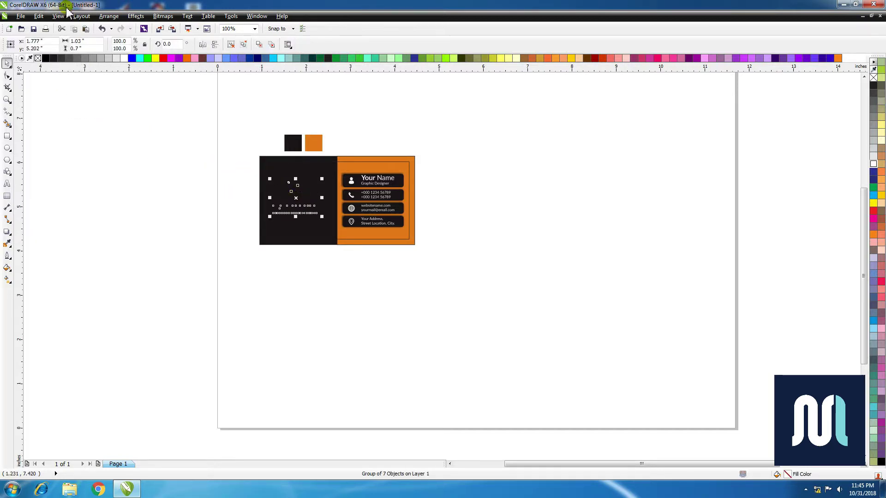
{"action": "left_click", "coordinate": [109, 16]}
{"action": "mouse_move", "coordinate": [212, 62]}
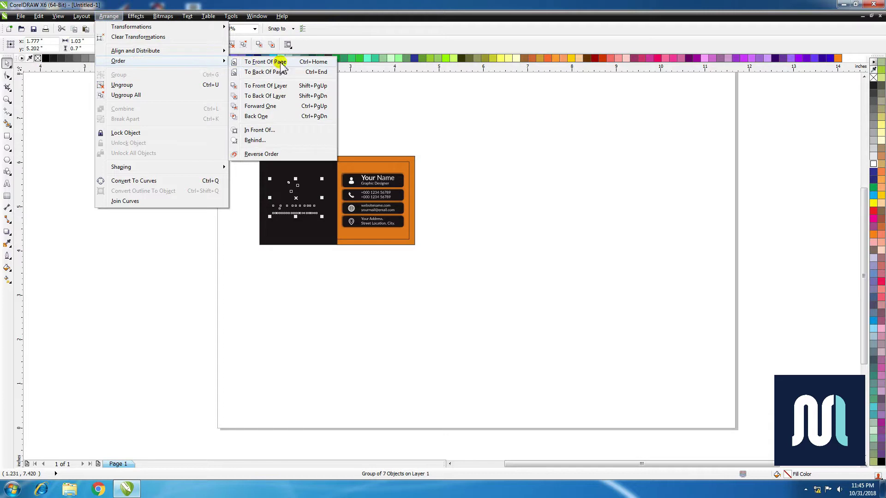
{"action": "left_click", "coordinate": [267, 62]}
Align the logo with the inner margin rectangle so it sits at mid-height of the card.
{"action": "key", "text": "z"}
{"action": "left_click_drag", "start_coordinate": [252, 148], "coordinate": [413, 259]}
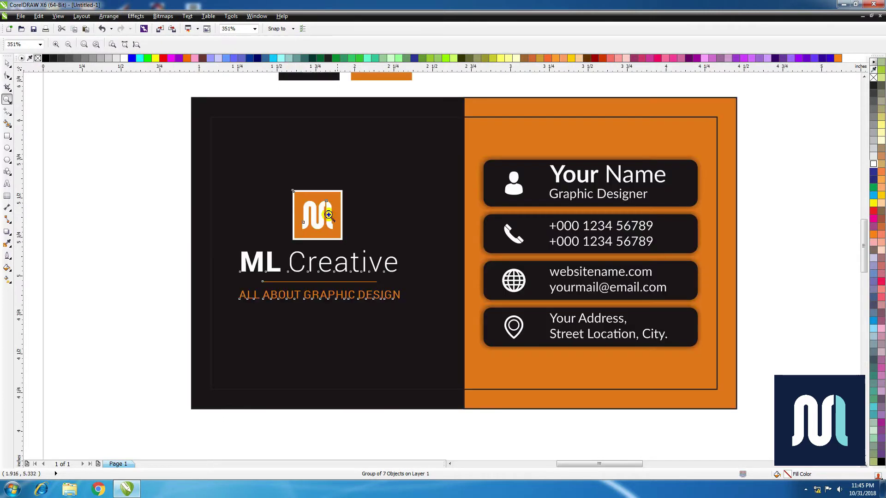
{"action": "left_click", "coordinate": [388, 119], "text": "shift"}
{"action": "key", "text": "c"}
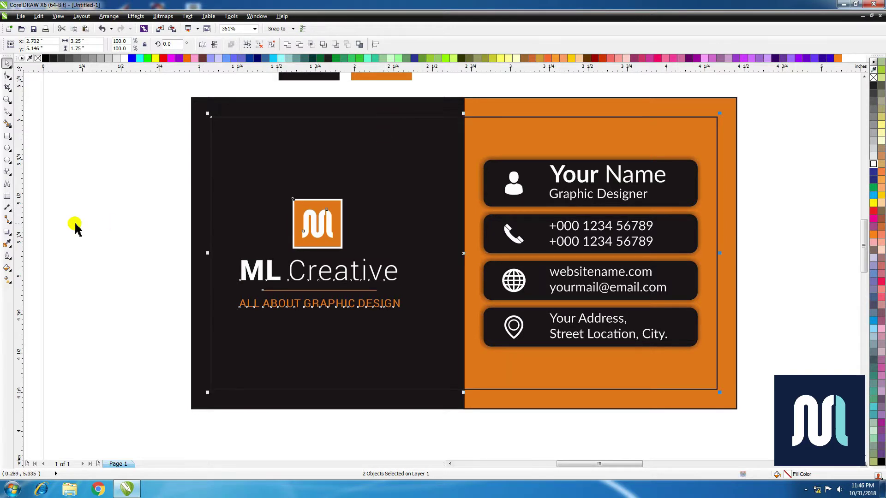
{"action": "left_click", "coordinate": [74, 224]}
Draw a white-outlined helper rectangle about 1.625 by 0.157 inches above the logo, from the left margin line to the orange half.
{"action": "left_click", "coordinate": [7, 136]}
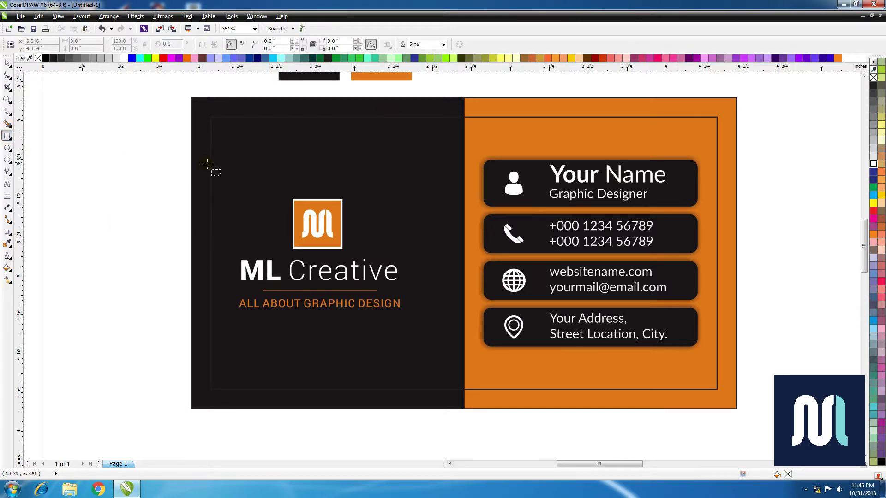
{"action": "left_click_drag", "start_coordinate": [211, 167], "coordinate": [463, 190]}
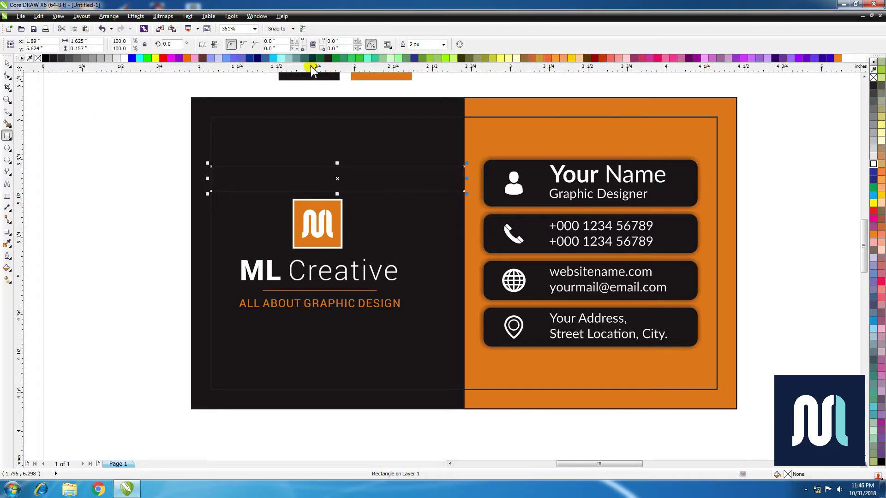
{"action": "left_click_drag", "start_coordinate": [874, 164], "coordinate": [376, 167]}
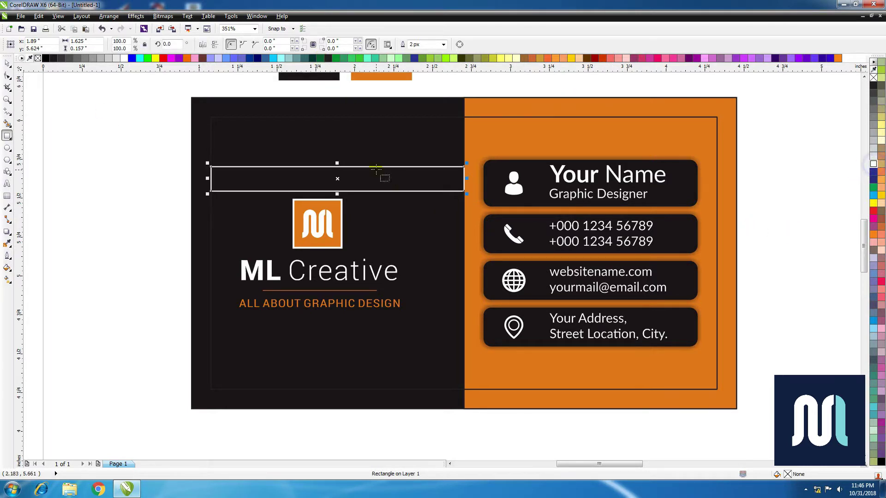
{"action": "key", "text": "space"}
Centre the logo across the helper rectangle's width, and delete the helper rectangle.
{"action": "left_click", "coordinate": [342, 212]}
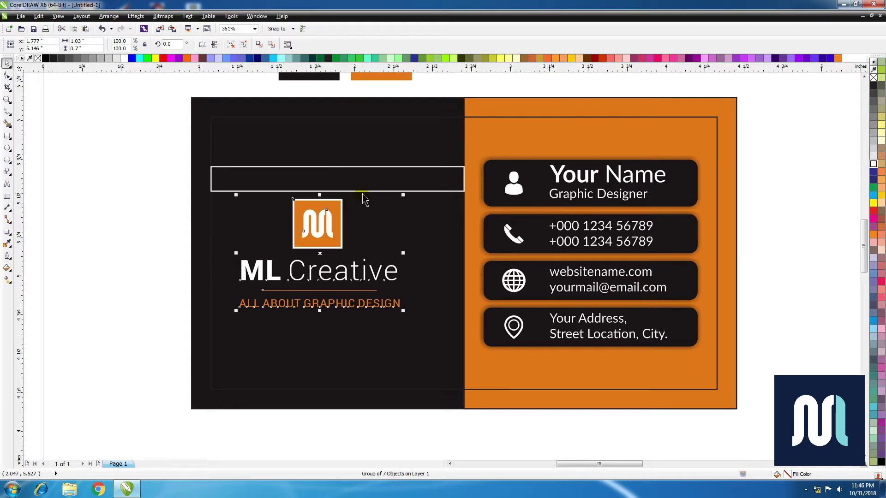
{"action": "left_click", "coordinate": [363, 194], "text": "shift"}
{"action": "key", "text": "Escape"}
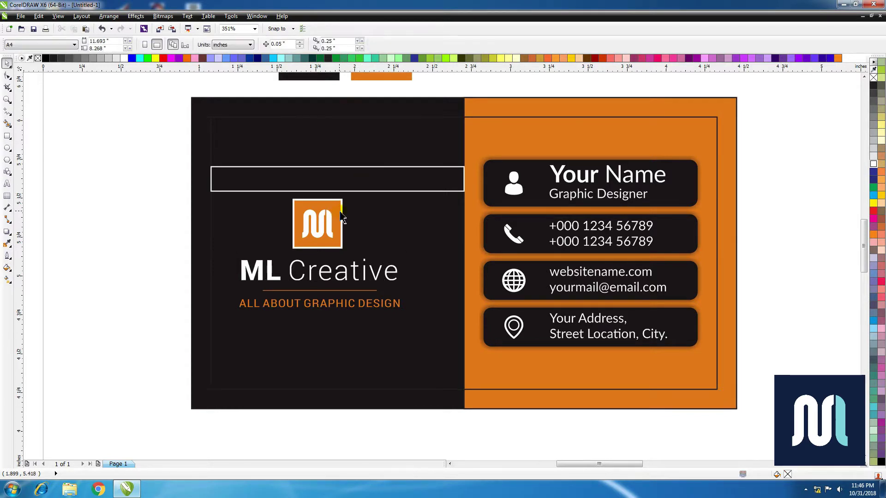
{"action": "left_click", "coordinate": [361, 198]}
{"action": "left_click", "coordinate": [362, 191], "text": "shift"}
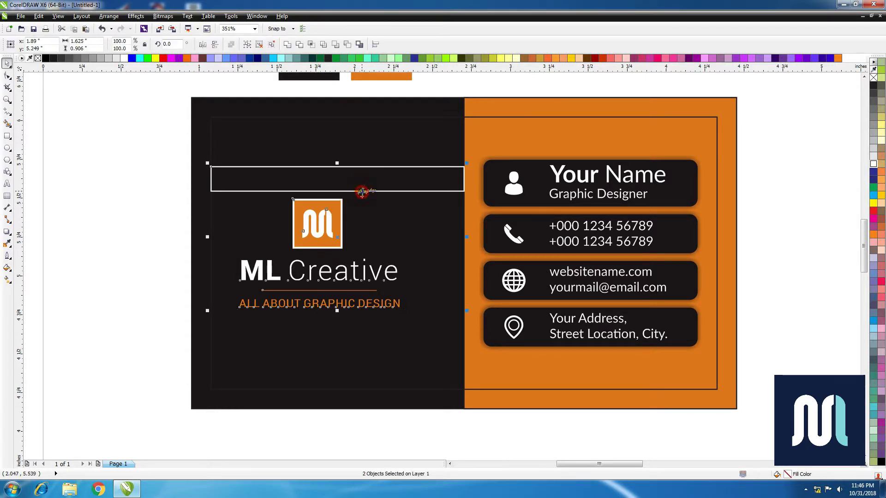
{"action": "left_click", "coordinate": [109, 16]}
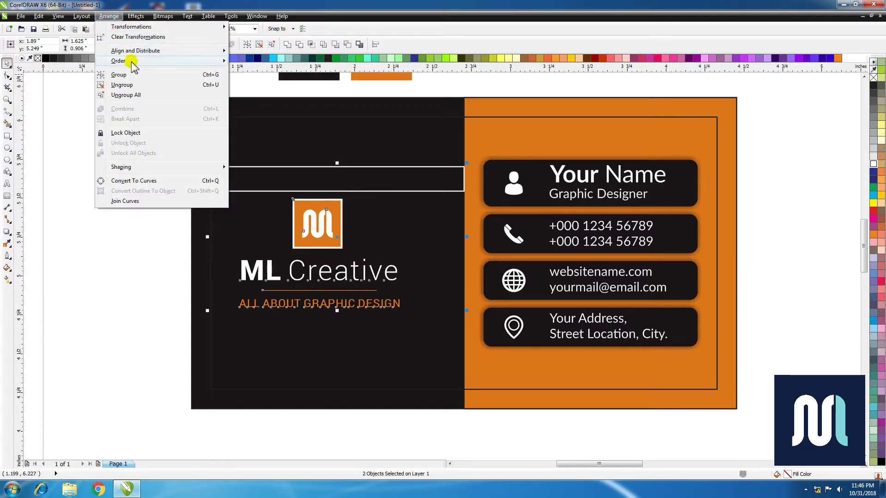
{"action": "mouse_move", "coordinate": [133, 65]}
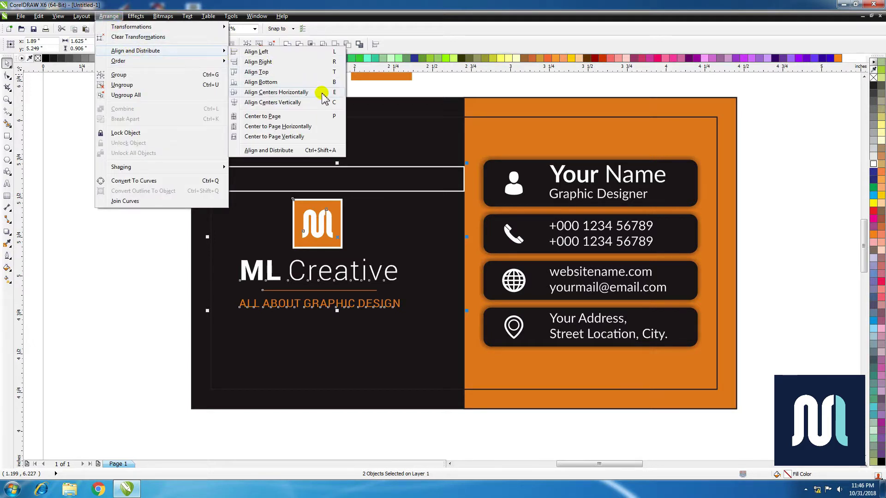
{"action": "left_click", "coordinate": [322, 103]}
{"action": "left_click", "coordinate": [127, 179]}
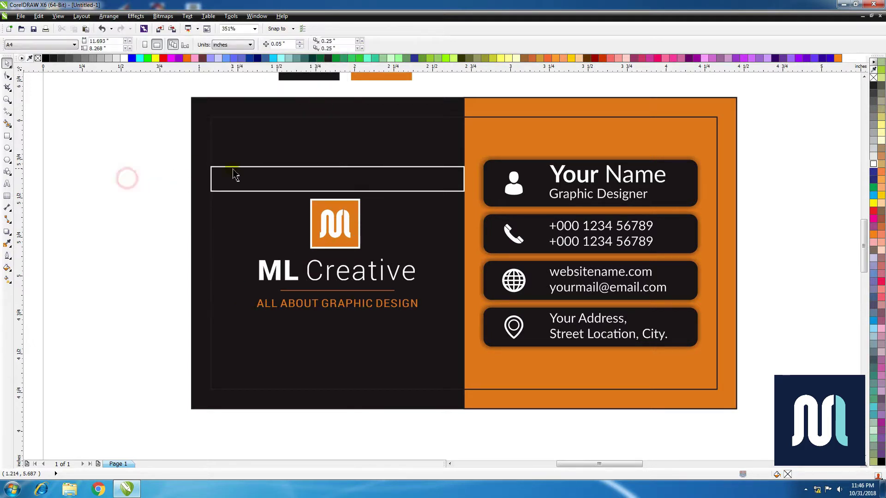
{"action": "left_click", "coordinate": [232, 168]}
{"action": "key", "text": "Delete"}
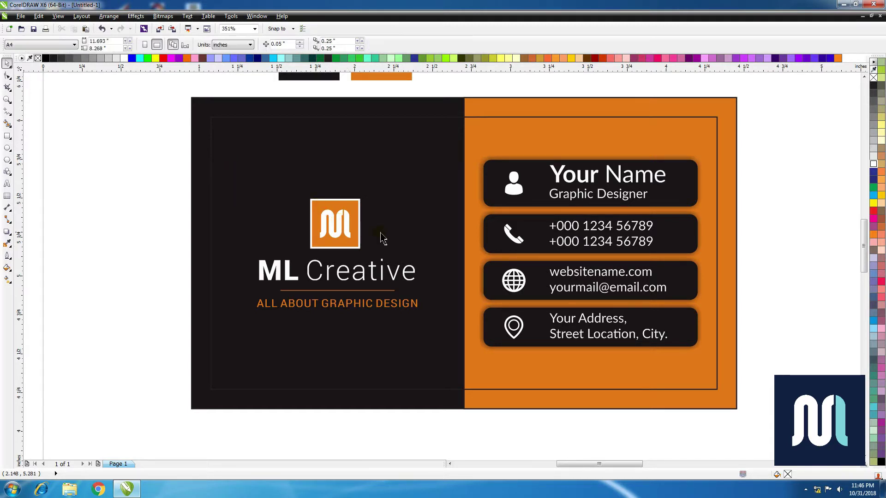
Enlarge the logo about its centre to about 1.234 by 0.839 inches.
{"action": "left_click", "coordinate": [360, 230]}
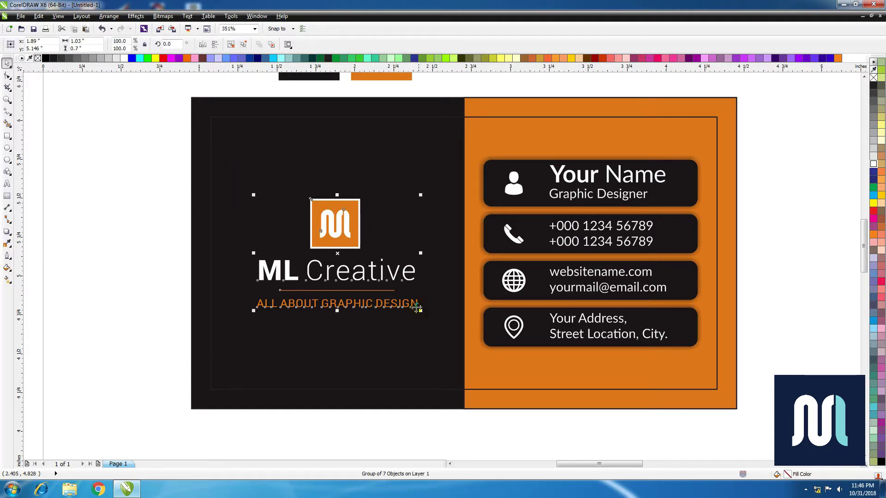
{"action": "left_click_drag", "start_coordinate": [421, 311], "coordinate": [439, 323]}
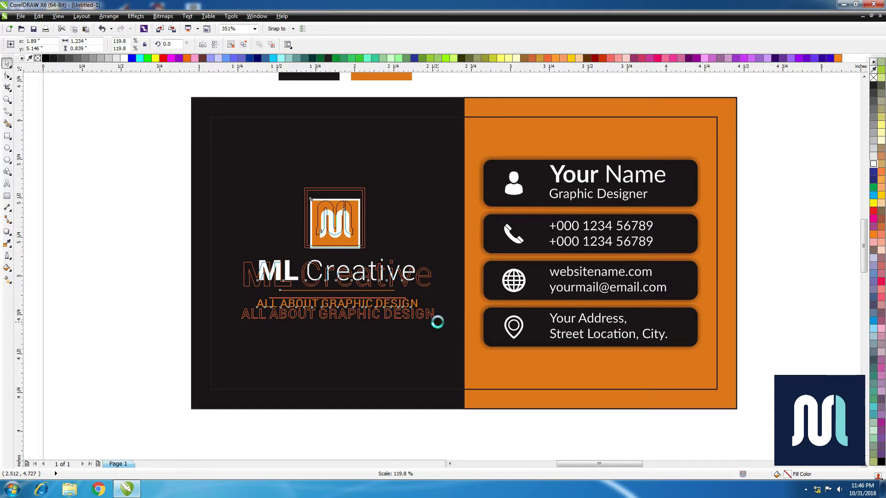
{"action": "scroll", "coordinate": [373, 226], "scroll_direction": "down", "scroll_amount": 2}
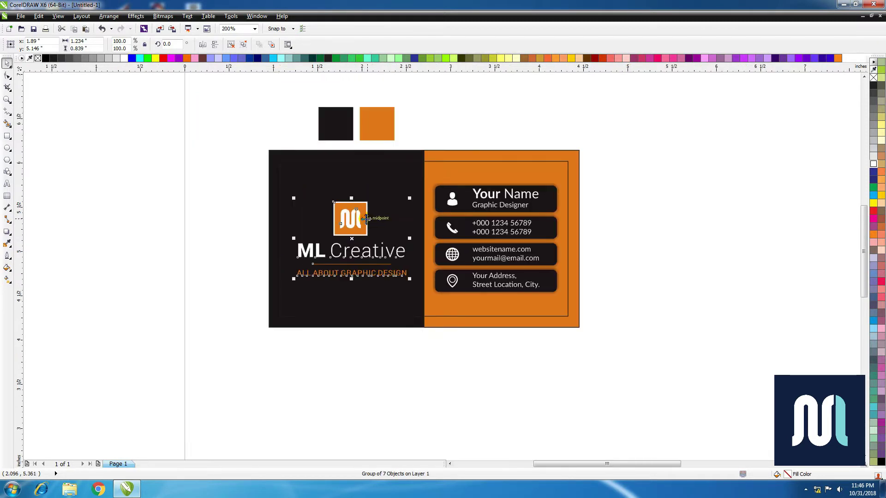
{"action": "left_click", "coordinate": [666, 224]}
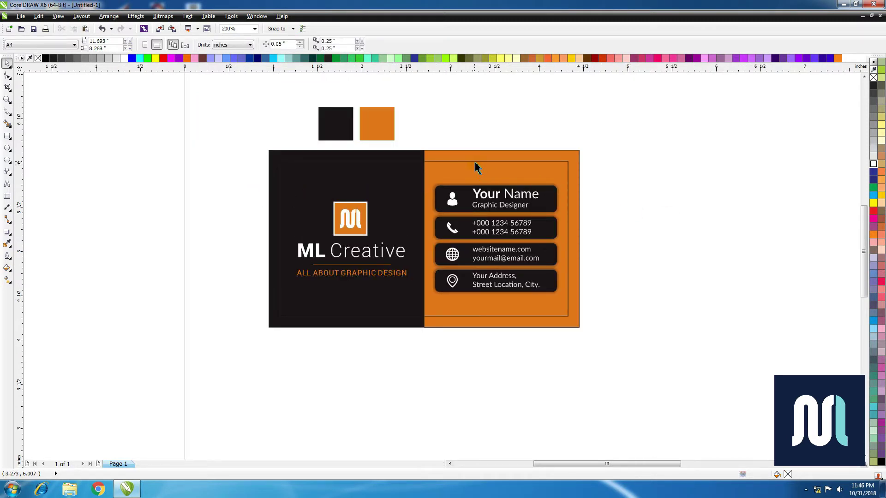
Place a copy of the whole business card to the right of the original.
{"action": "left_click_drag", "start_coordinate": [257, 137], "coordinate": [601, 349]}
{"action": "scroll", "coordinate": [569, 278], "scroll_direction": "down", "scroll_amount": 2}
{"action": "left_click_drag", "start_coordinate": [535, 225], "coordinate": [715, 251]}
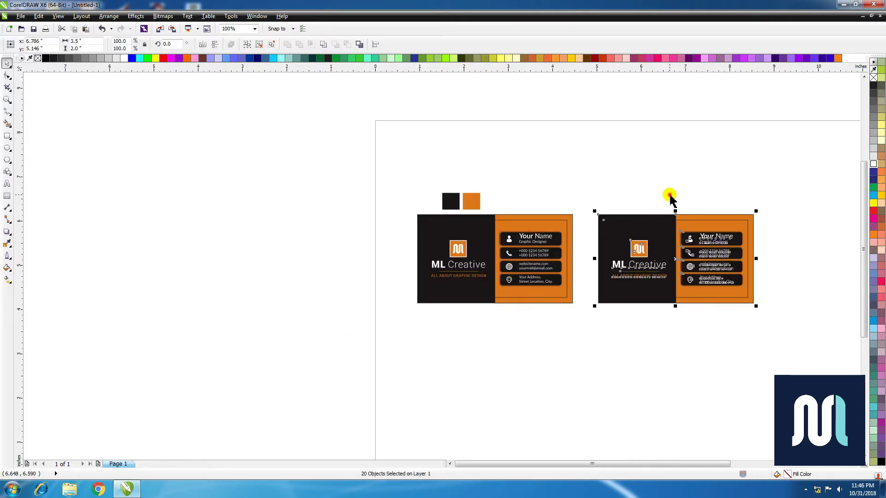
Delete the orange half and all contact bars with their icons and text from the copied card.
{"action": "key", "text": "z"}
{"action": "left_click_drag", "start_coordinate": [383, 164], "coordinate": [798, 331]}
{"action": "key", "text": "space"}
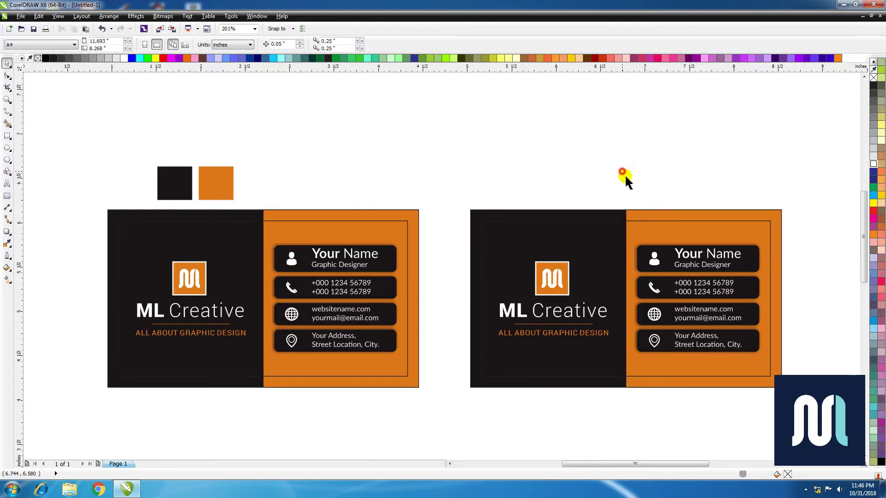
{"action": "left_click", "coordinate": [645, 212]}
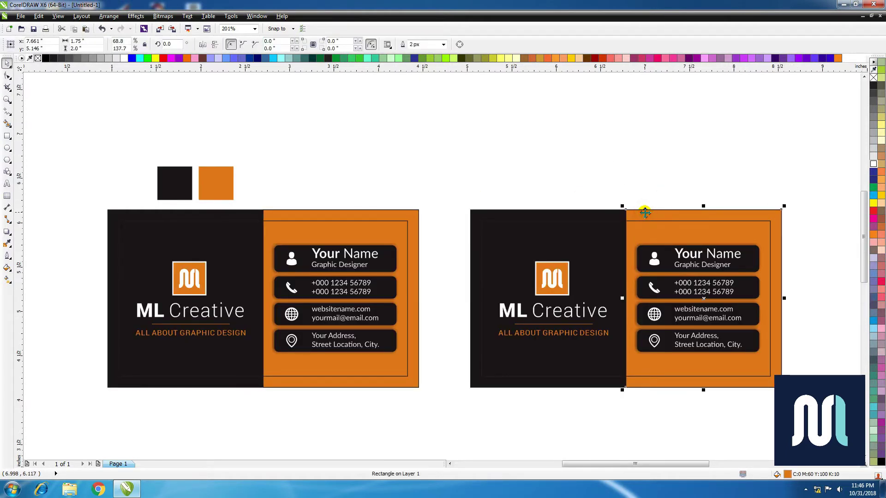
{"action": "key", "text": "Delete"}
{"action": "left_click_drag", "start_coordinate": [817, 206], "coordinate": [617, 402]}
{"action": "key", "text": "Delete"}
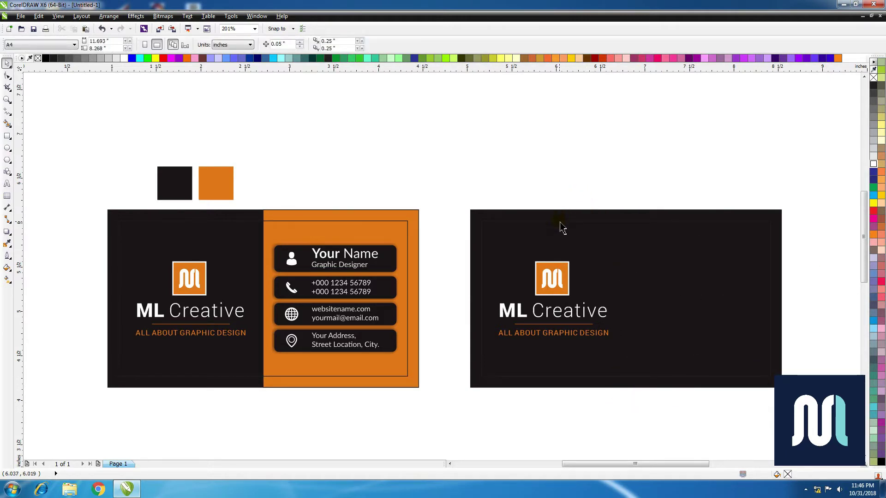
Resize the copied card's inner margin rectangle to 3 by 1.5 inches.
{"action": "left_click", "coordinate": [562, 227]}
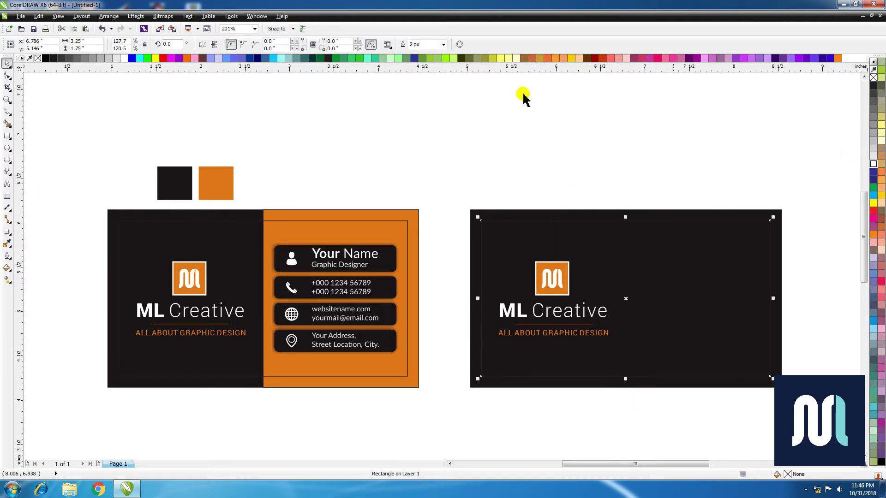
{"action": "left_click", "coordinate": [79, 41]}
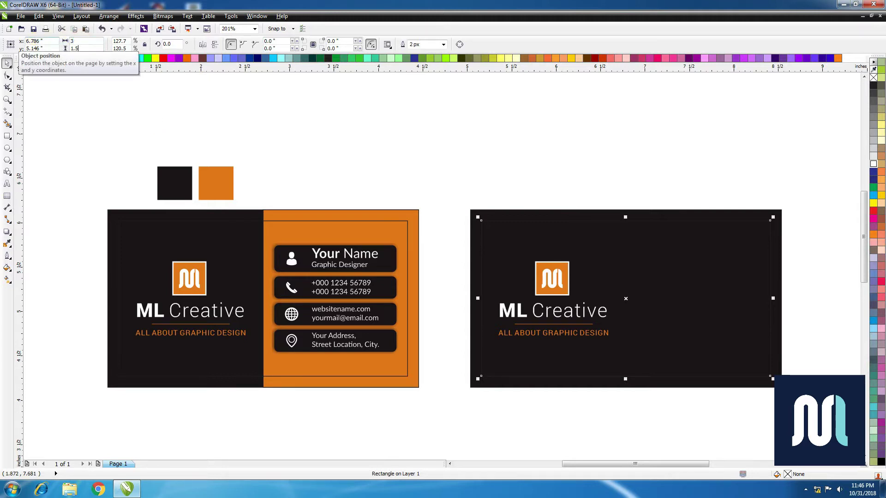
{"action": "left_click", "coordinate": [36, 40]}
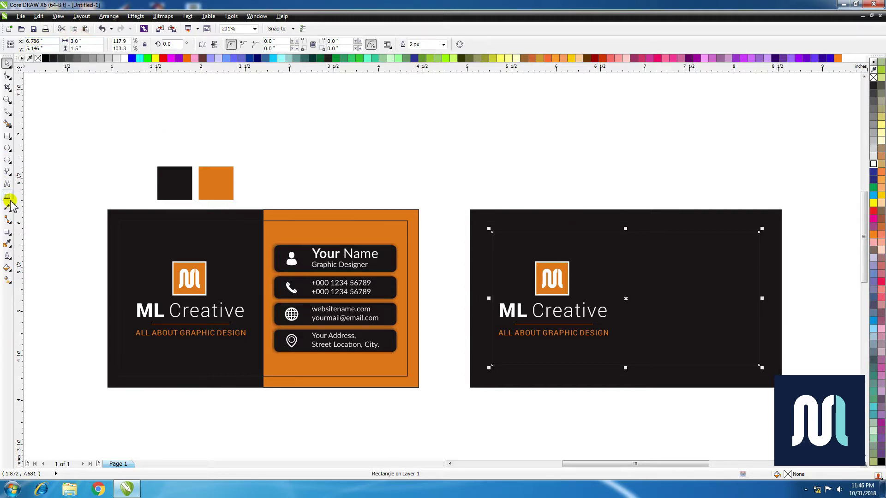
Fill the copied card's background with the orange swatch colour and its inner rectangle with the black swatch colour.
{"action": "left_click", "coordinate": [9, 243]}
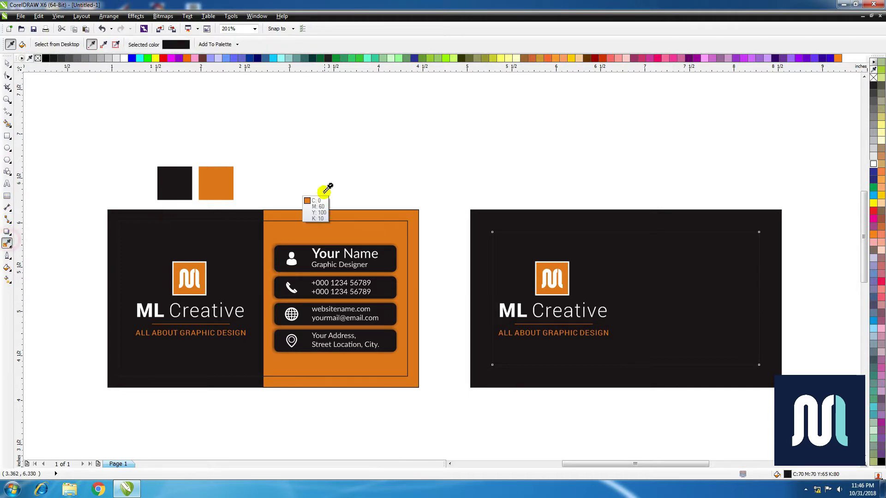
{"action": "left_click", "coordinate": [223, 180]}
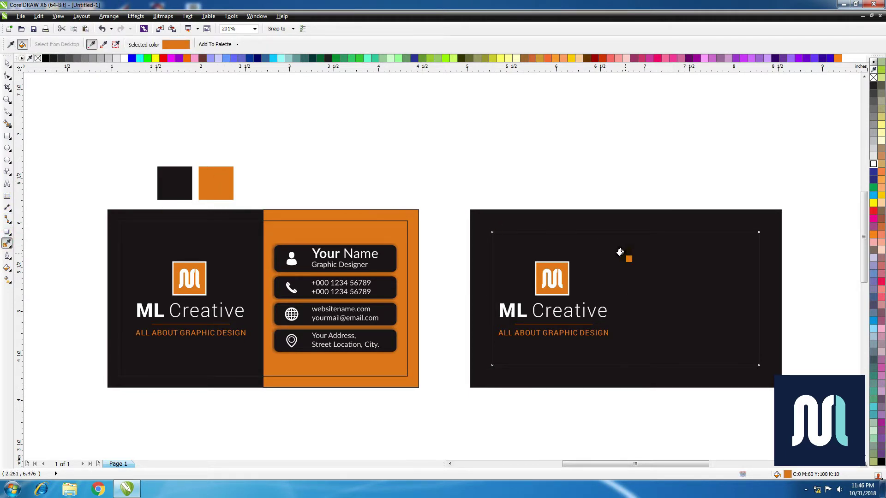
{"action": "left_click", "coordinate": [607, 214]}
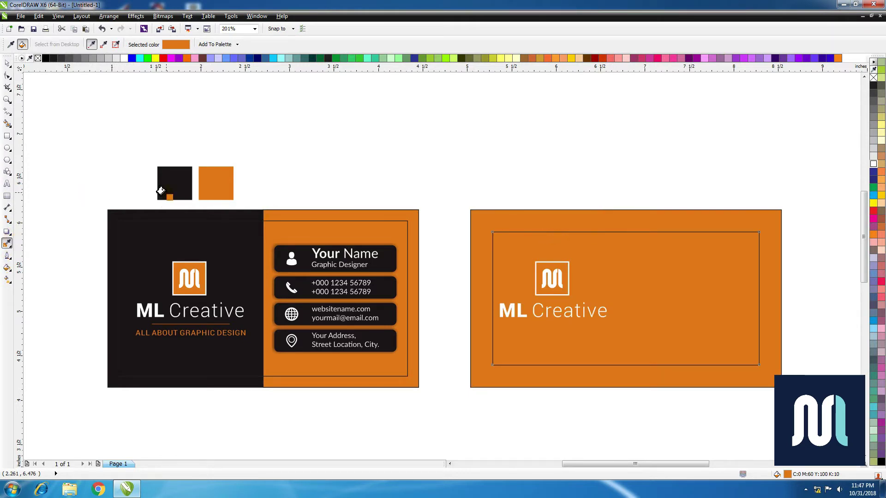
{"action": "left_click", "coordinate": [8, 244]}
{"action": "left_click", "coordinate": [174, 185]}
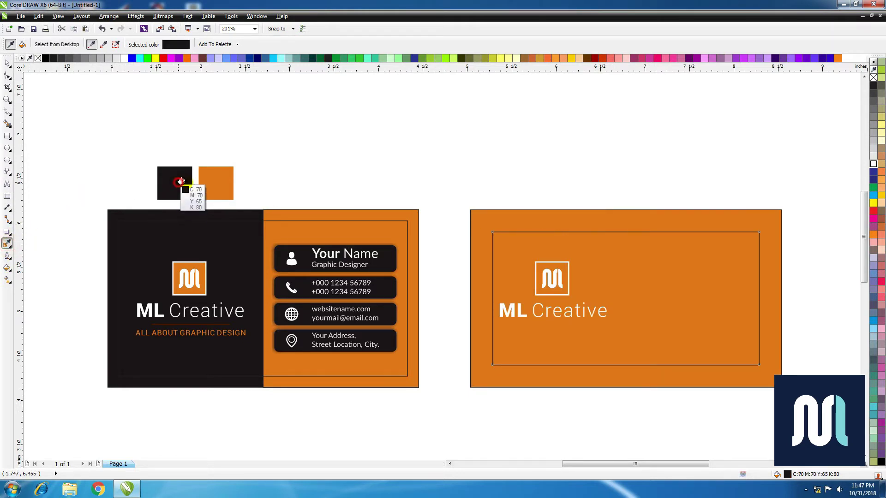
{"action": "left_click", "coordinate": [611, 252]}
{"action": "key", "text": "space"}
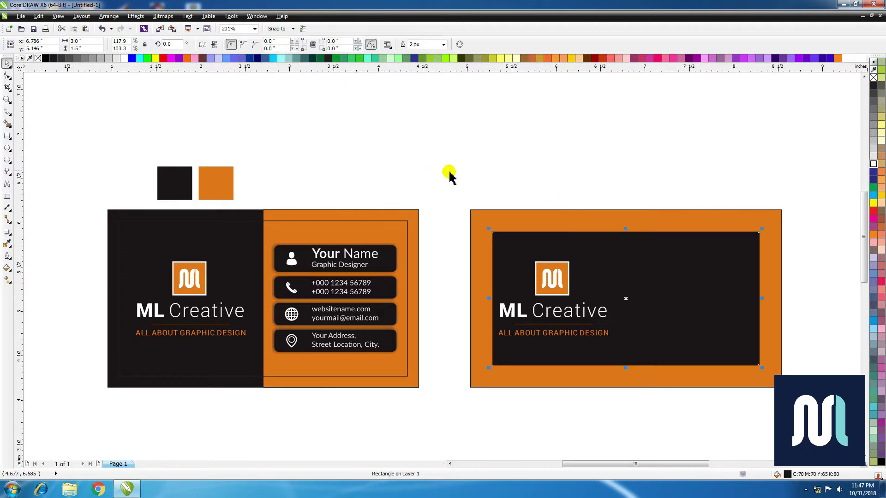
Round the black inner rectangle's corners to a 0.1 inch radius.
{"action": "double_click", "coordinate": [279, 40]}
{"action": "type", "text": "0.1"}
{"action": "key", "text": "Return"}
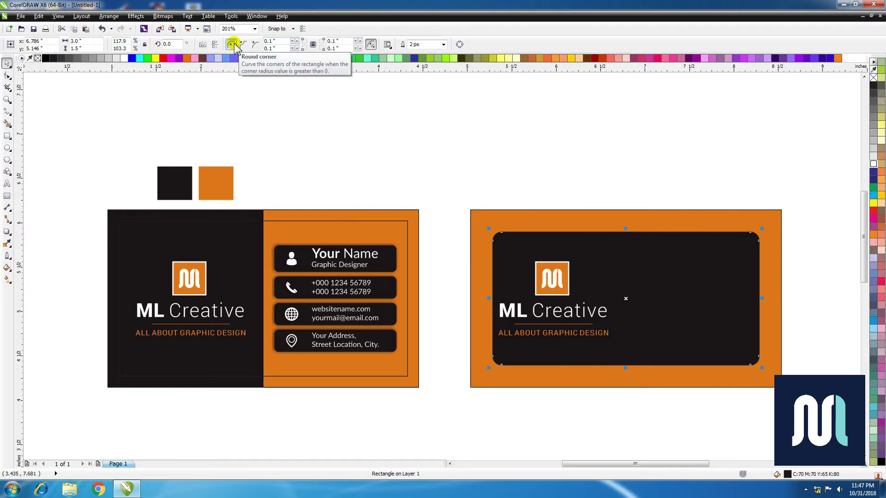
{"action": "left_click", "coordinate": [586, 177]}
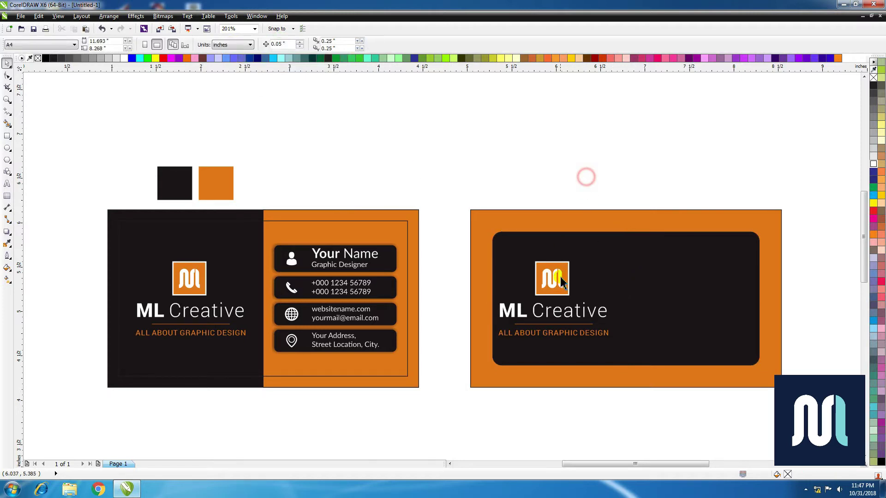
Centre the logo across the width of the rounded black rectangle on the copied card.
{"action": "left_click", "coordinate": [570, 279]}
{"action": "left_click", "coordinate": [644, 265], "text": "shift"}
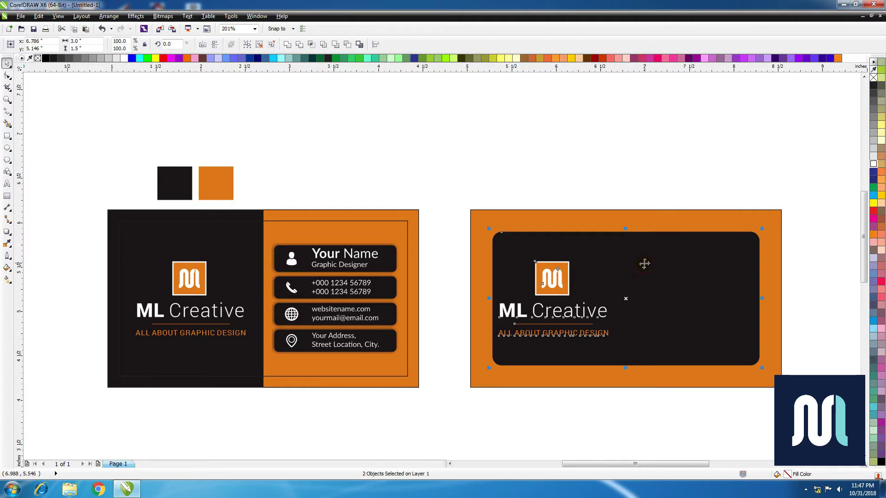
{"action": "key", "text": "c"}
{"action": "key", "text": "Escape"}
{"action": "key", "text": "F2"}
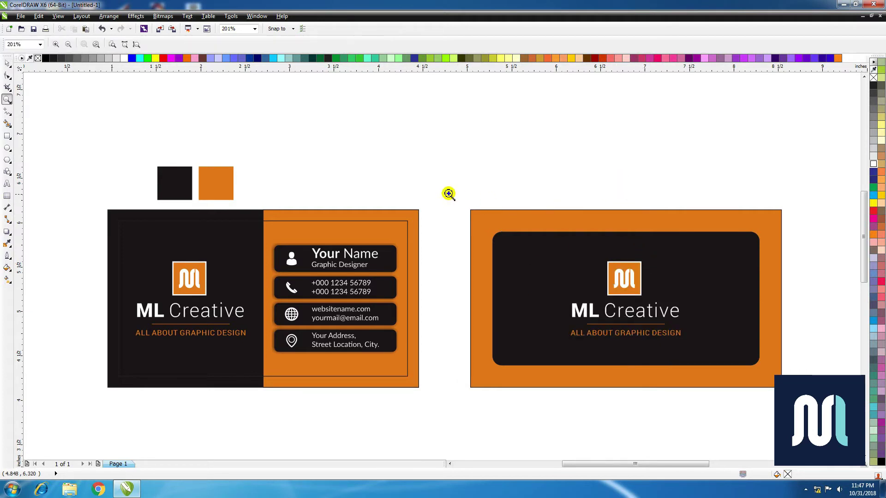
Apply a Medium Glow drop shadow with 75 opacity to the rounded black rectangle on the back card.
{"action": "left_click_drag", "start_coordinate": [445, 191], "coordinate": [772, 396]}
{"action": "left_click", "coordinate": [523, 206]}
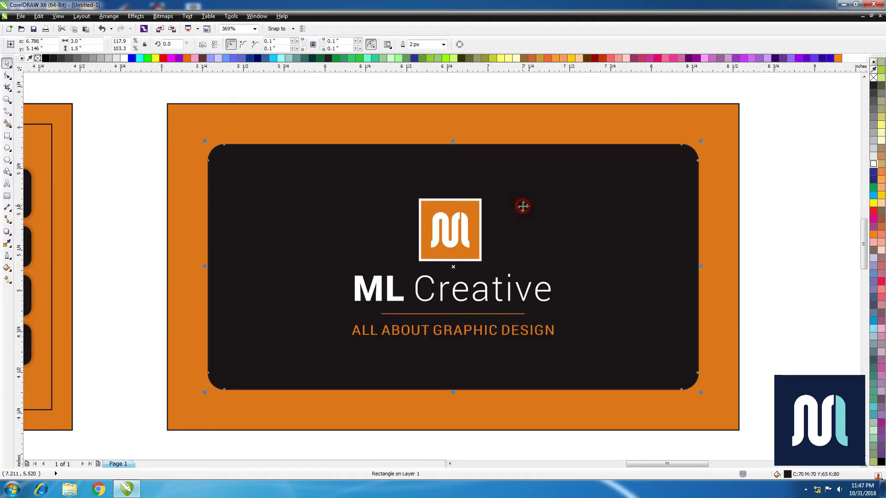
{"action": "left_click", "coordinate": [6, 231]}
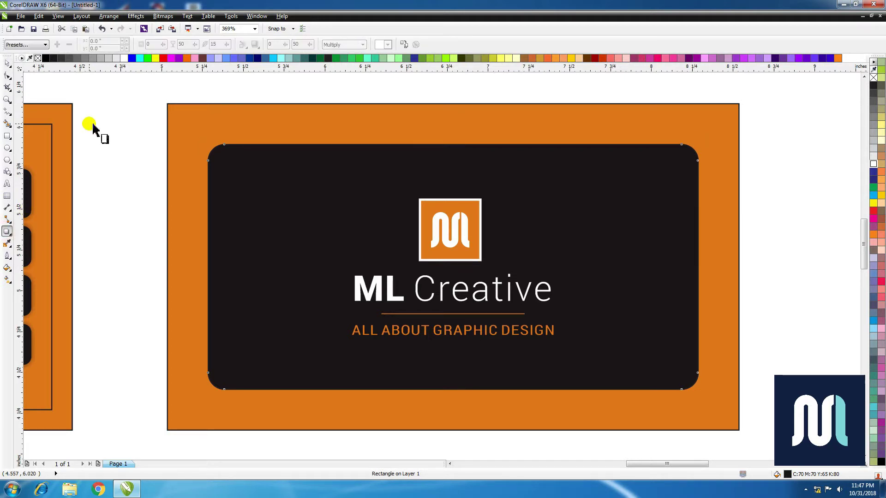
{"action": "left_click", "coordinate": [32, 45]}
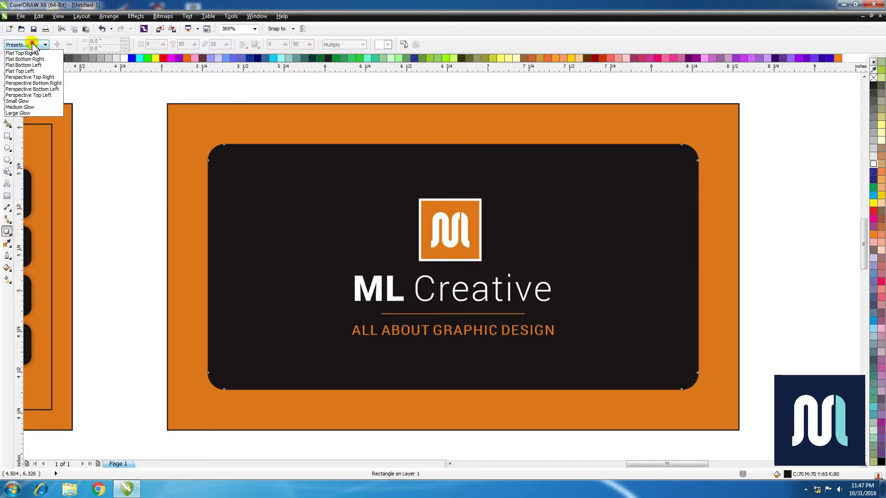
{"action": "left_click", "coordinate": [21, 107]}
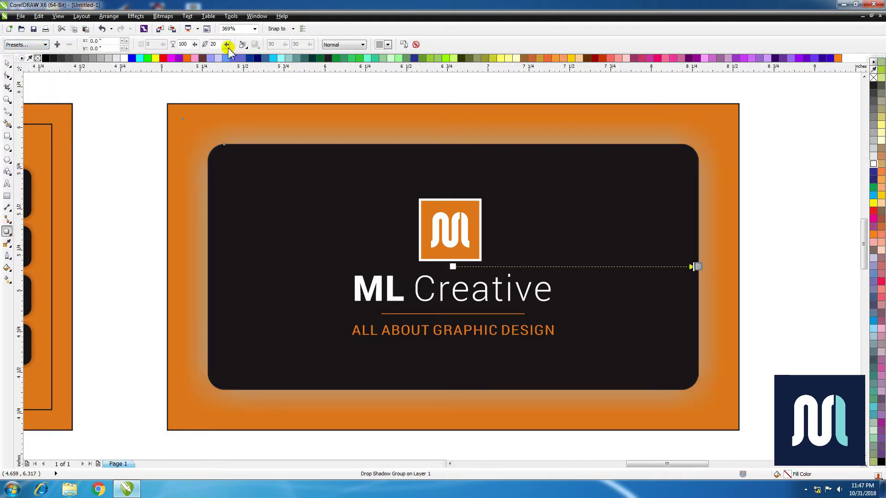
{"action": "double_click", "coordinate": [191, 45]}
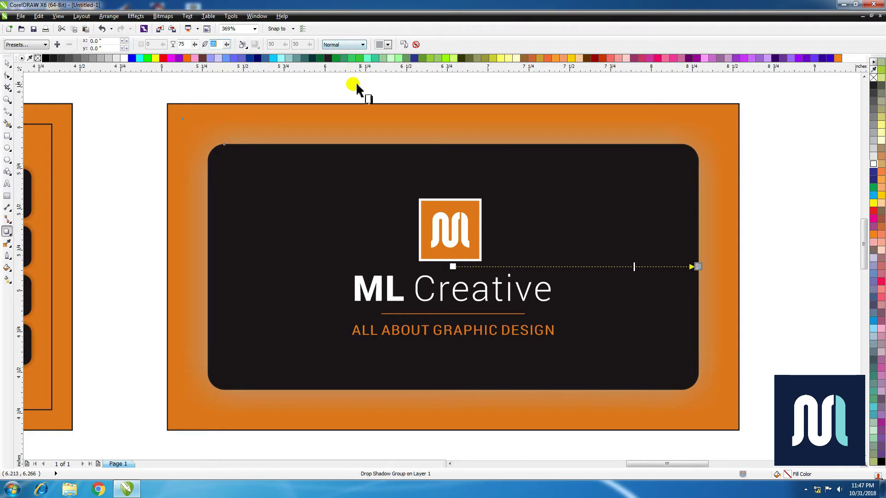
Set the back card's drop shadow colour to the black sampled from the black swatch.
{"action": "left_click", "coordinate": [7, 62]}
{"action": "left_click", "coordinate": [273, 97]}
{"action": "scroll", "coordinate": [273, 97], "scroll_direction": "down", "scroll_amount": 4}
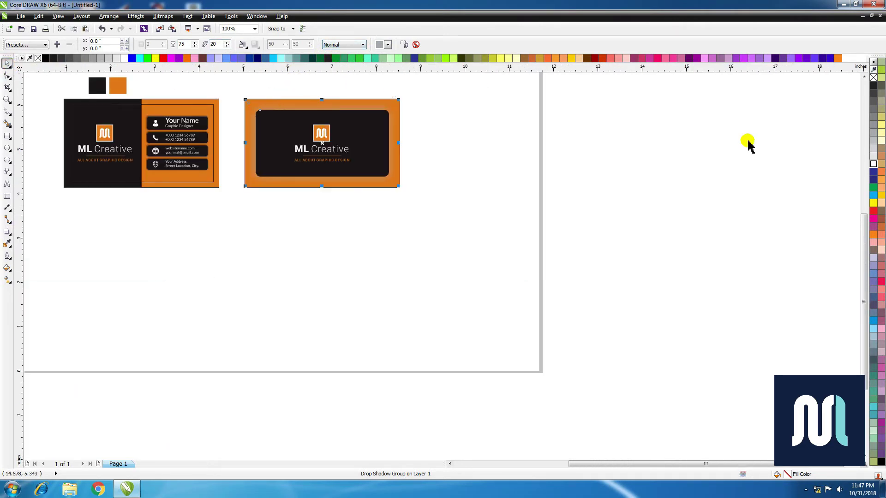
{"action": "left_click", "coordinate": [864, 77]}
{"action": "key", "text": "z"}
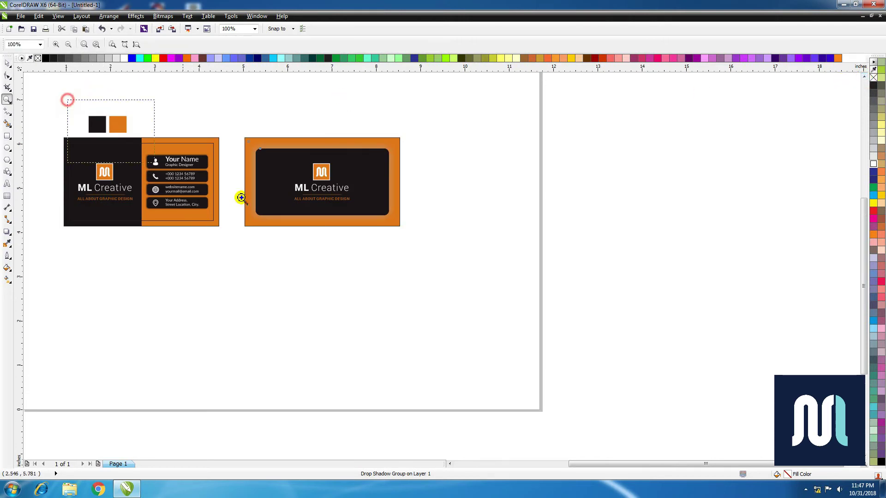
{"action": "left_click_drag", "start_coordinate": [66, 98], "coordinate": [361, 259]}
{"action": "left_click", "coordinate": [7, 63]}
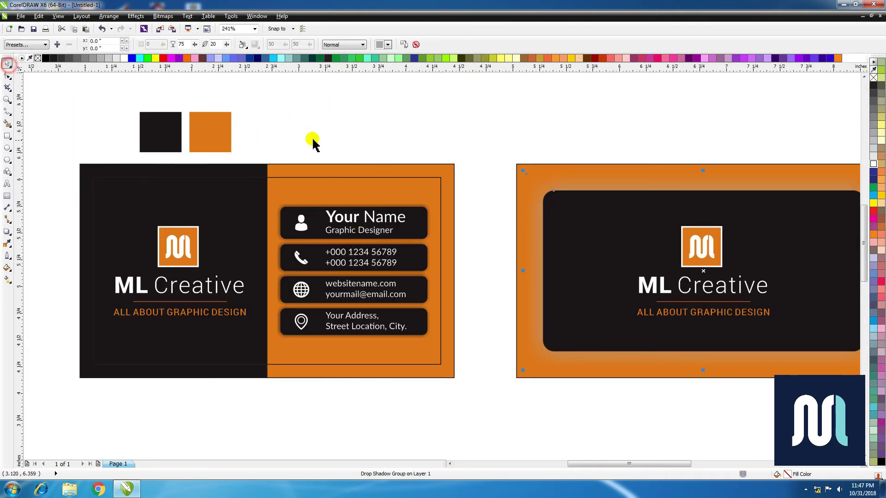
{"action": "left_click", "coordinate": [566, 187]}
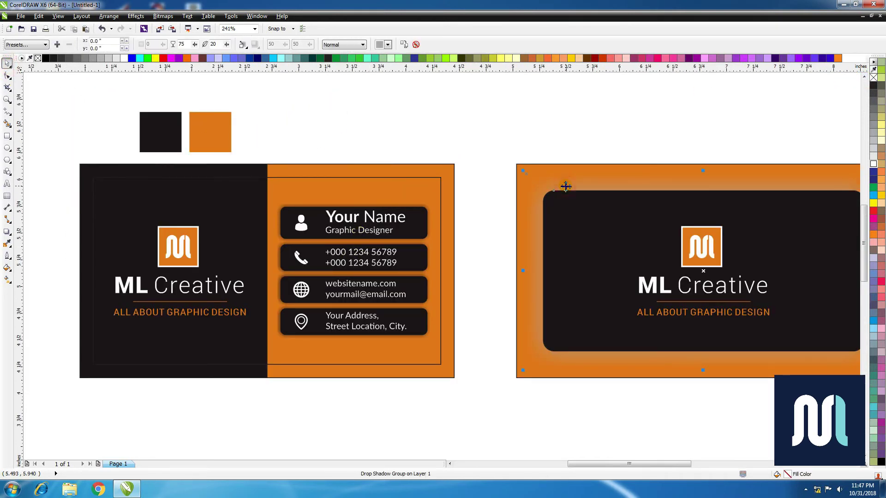
{"action": "left_click", "coordinate": [389, 44]}
{"action": "left_click", "coordinate": [380, 114]}
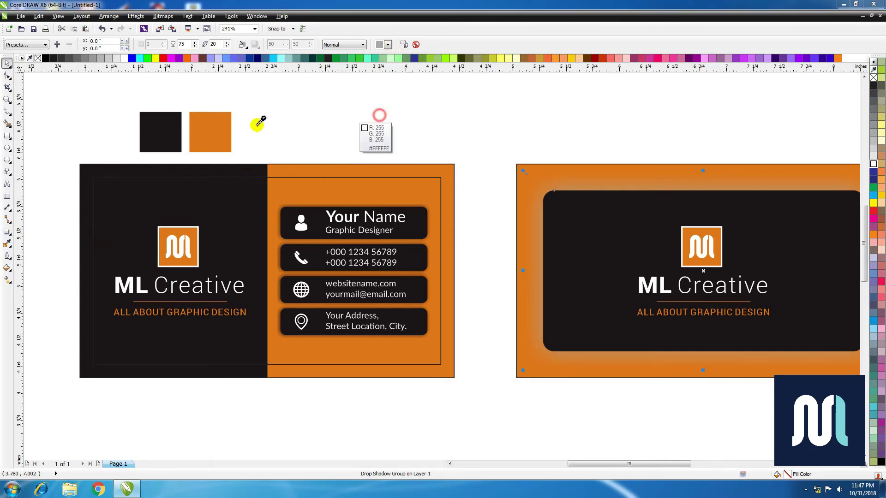
{"action": "left_click", "coordinate": [166, 130]}
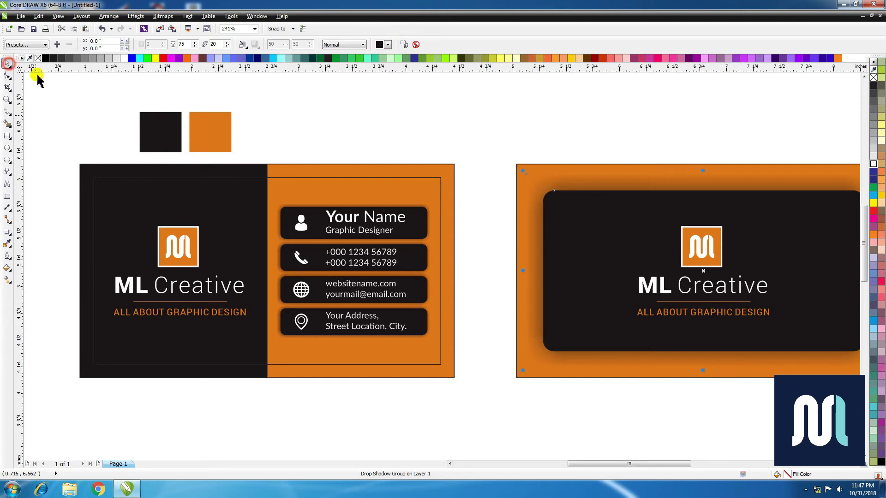
Set the feathering of the back card's drop shadow to 10.
{"action": "double_click", "coordinate": [214, 44]}
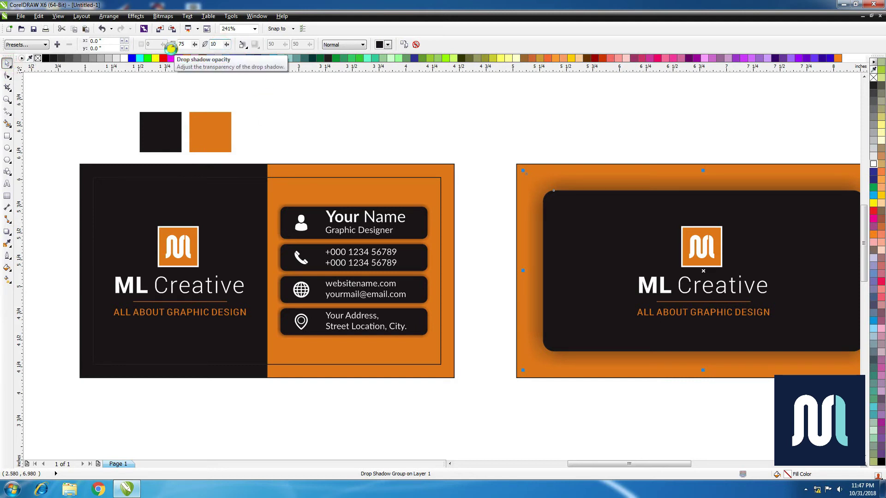
{"action": "type", "text": "10"}
{"action": "key", "text": "Return"}
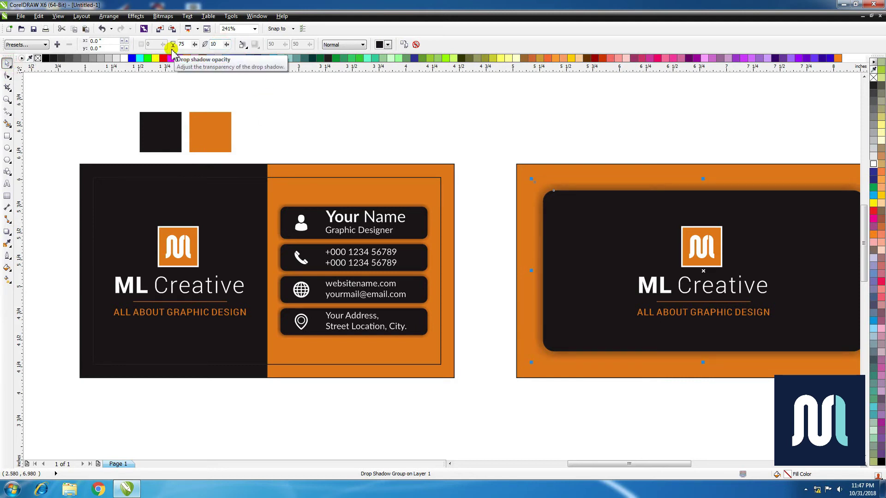
{"action": "left_click", "coordinate": [330, 121]}
Remove the outlines from all objects on both business cards, including the front card's inner margin rectangle.
{"action": "scroll", "coordinate": [489, 177], "scroll_direction": "down", "scroll_amount": 2}
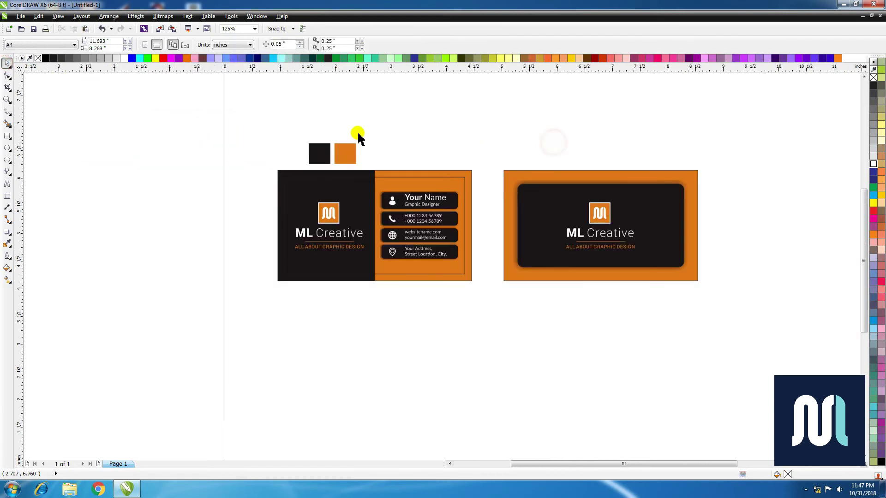
{"action": "key", "text": "F2"}
{"action": "left_click_drag", "start_coordinate": [283, 123], "coordinate": [730, 322]}
{"action": "scroll", "coordinate": [140, 143], "scroll_direction": "down", "scroll_amount": 2}
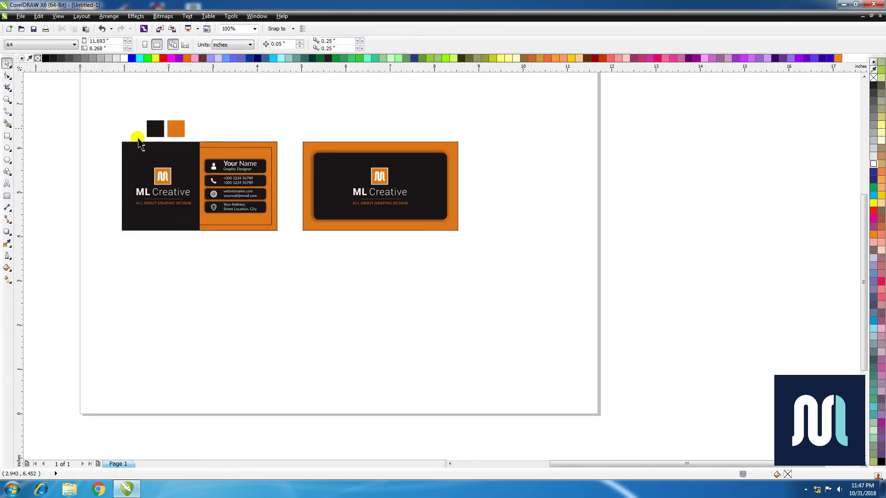
{"action": "left_click_drag", "start_coordinate": [102, 130], "coordinate": [521, 247]}
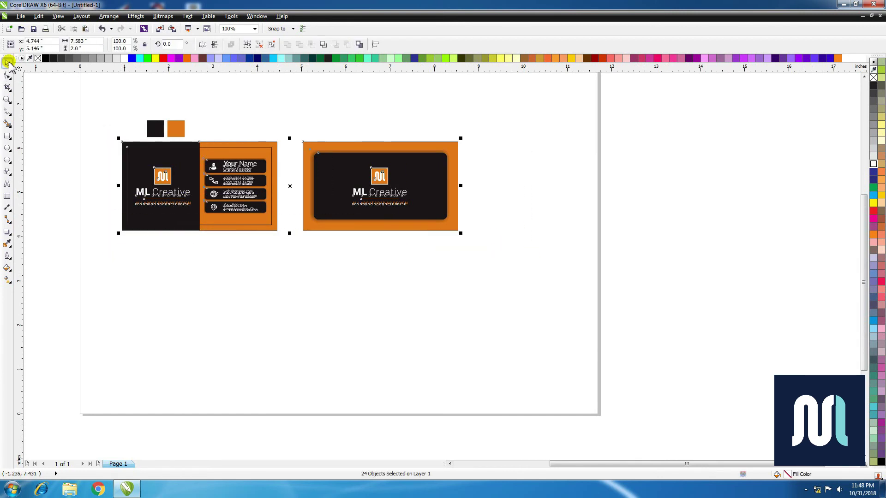
{"action": "left_click", "coordinate": [232, 95]}
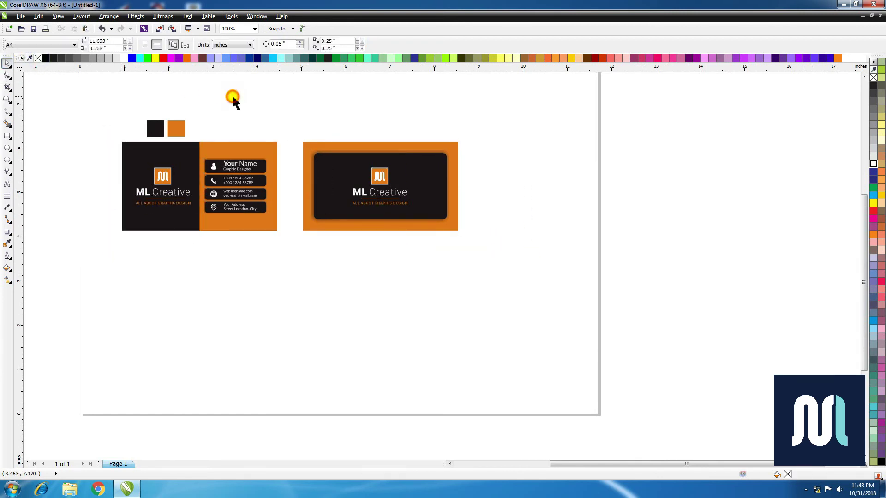
Inspect the finished back and front cards up close, and examine both sides together.
{"action": "key", "text": "z"}
{"action": "left_click_drag", "start_coordinate": [109, 123], "coordinate": [478, 256]}
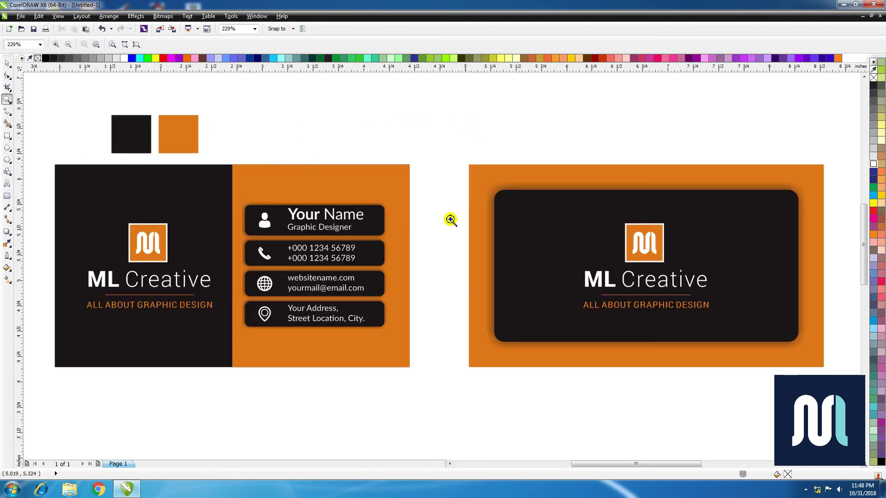
{"action": "left_click_drag", "start_coordinate": [451, 155], "coordinate": [775, 379]}
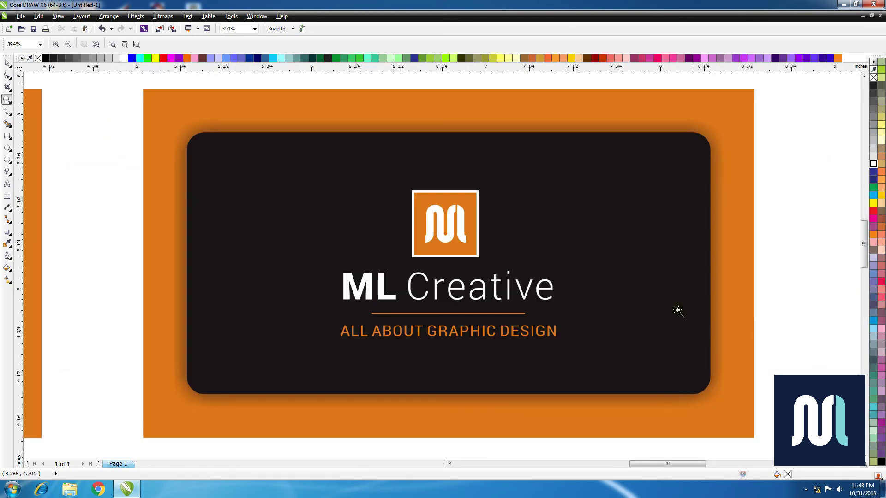
{"action": "right_click", "coordinate": [531, 246]}
{"action": "left_click_drag", "start_coordinate": [34, 153], "coordinate": [445, 392]}
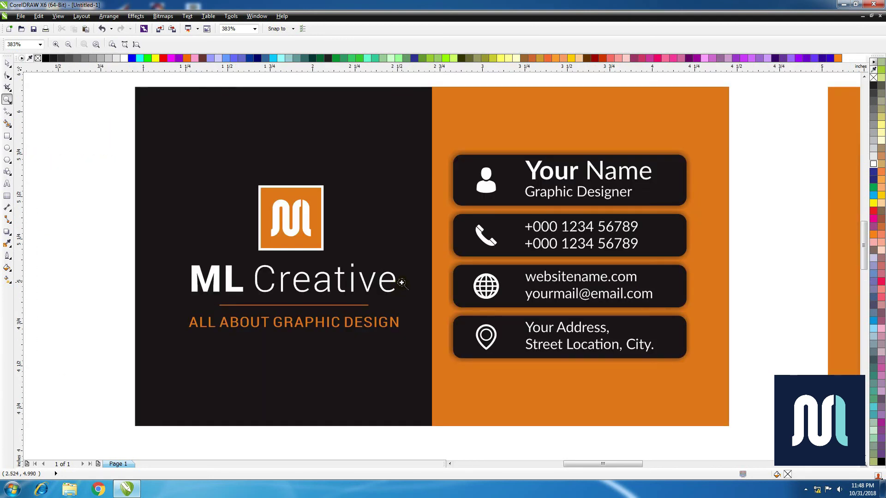
{"action": "right_click", "coordinate": [402, 283]}
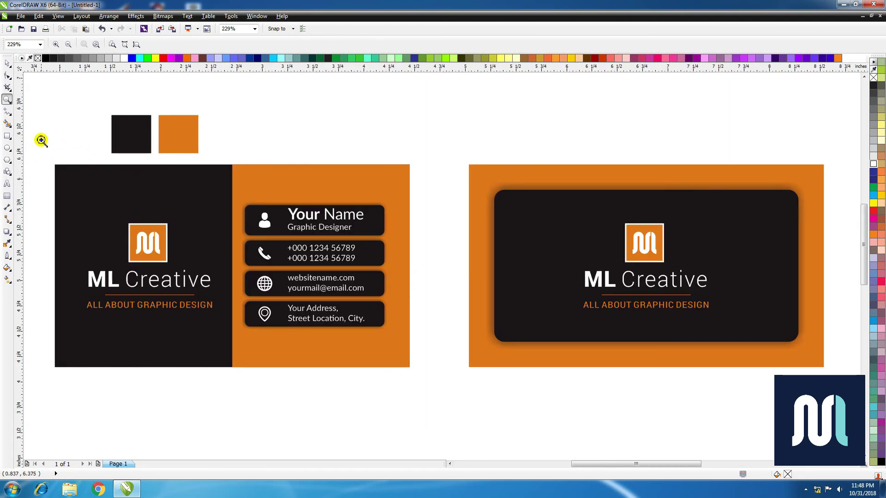
{"action": "left_click_drag", "start_coordinate": [42, 143], "coordinate": [826, 400]}
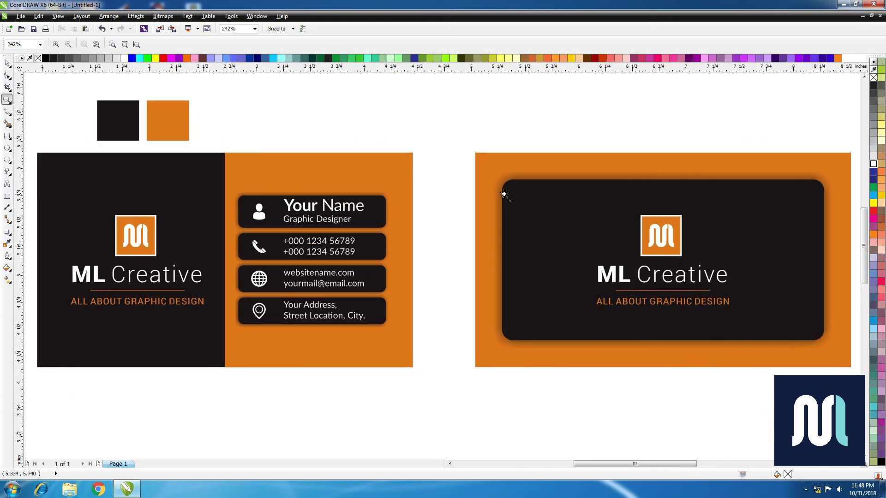
{"action": "key", "text": "space"}
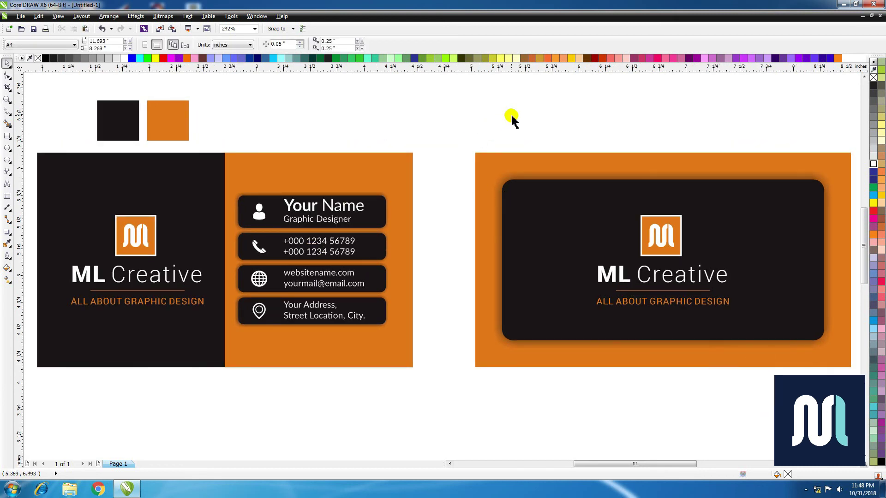